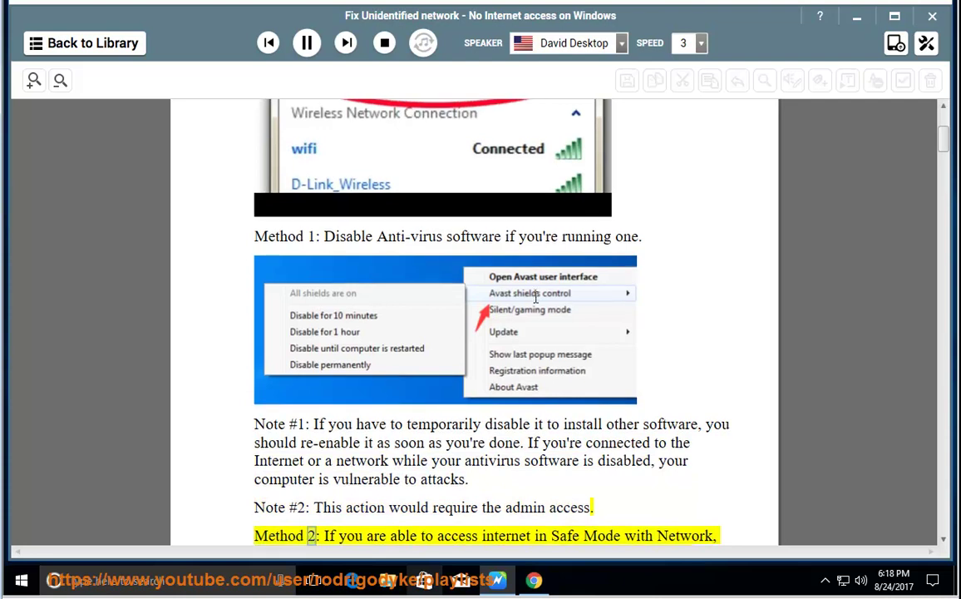
Scroll the guide down to follow the narration from Method 2 into Method 3's ipconfig commands
scroll(630, 443, "down", 3)
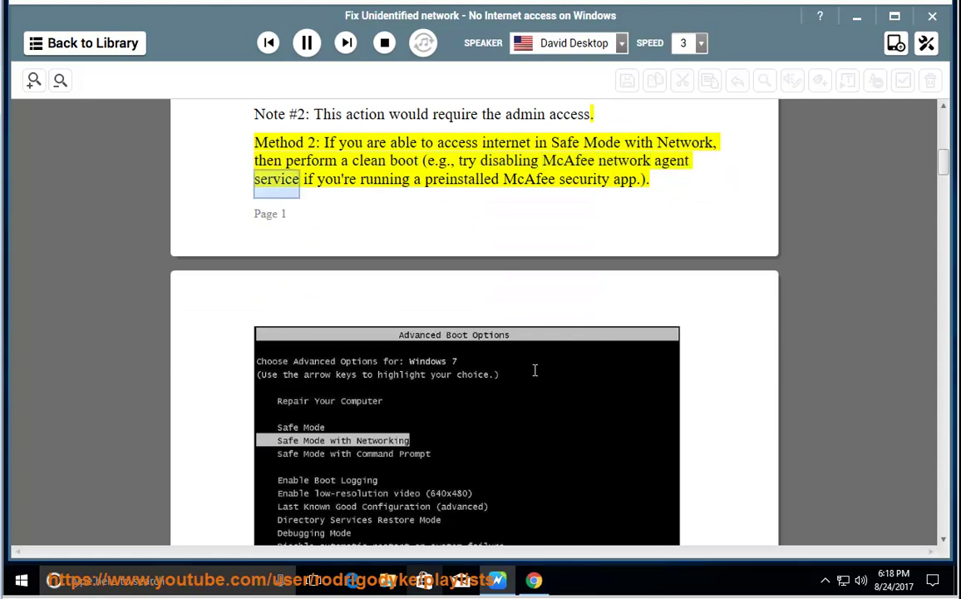
scroll(534, 370, "down", 1)
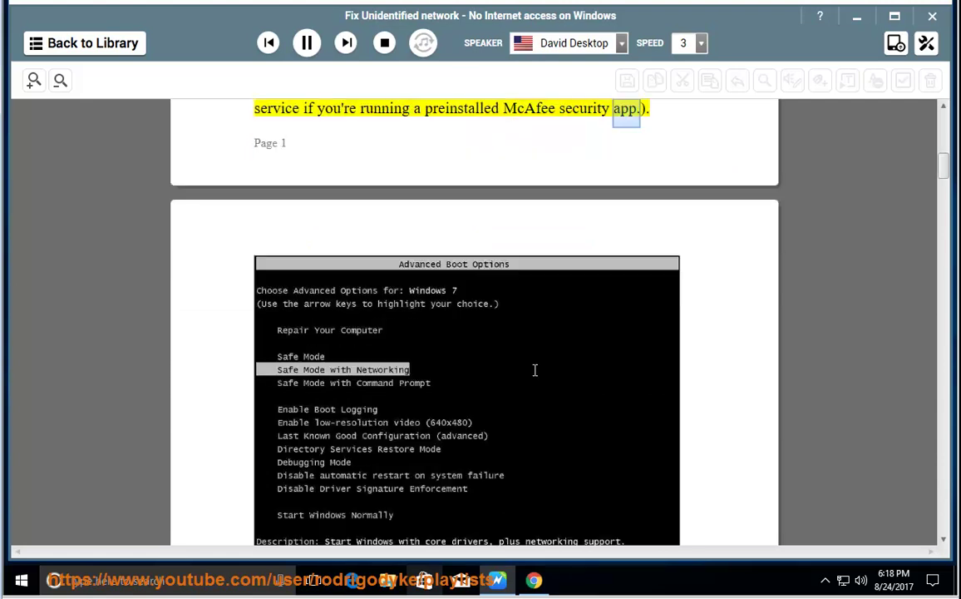
scroll(543, 369, "down", 1)
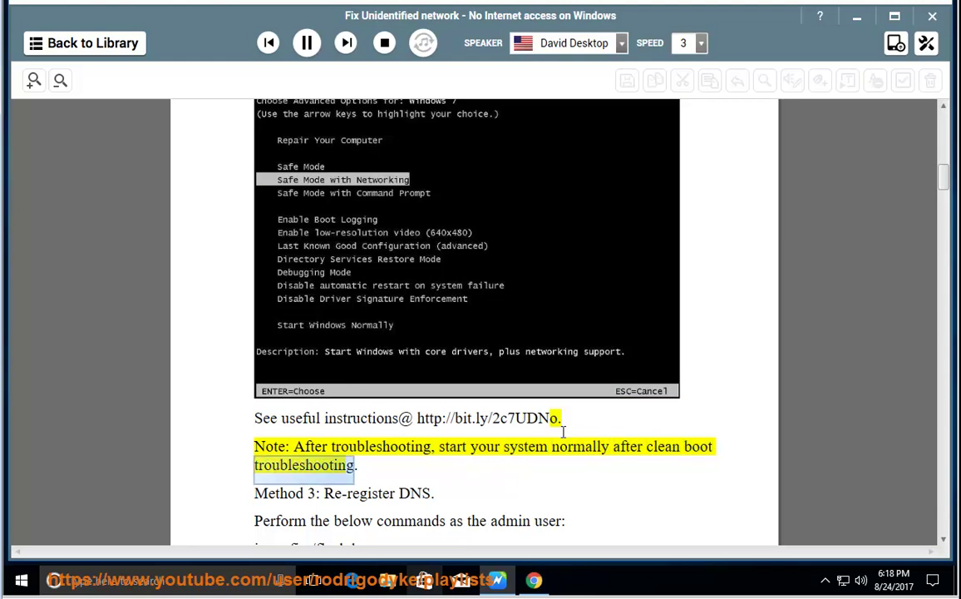
scroll(574, 433, "down", 1)
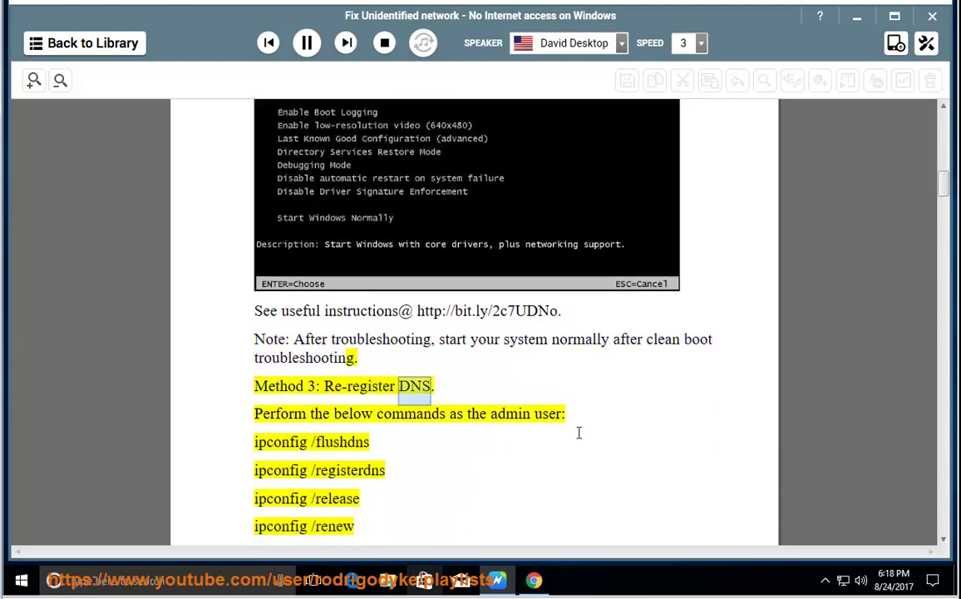
scroll(584, 427, "down", 1)
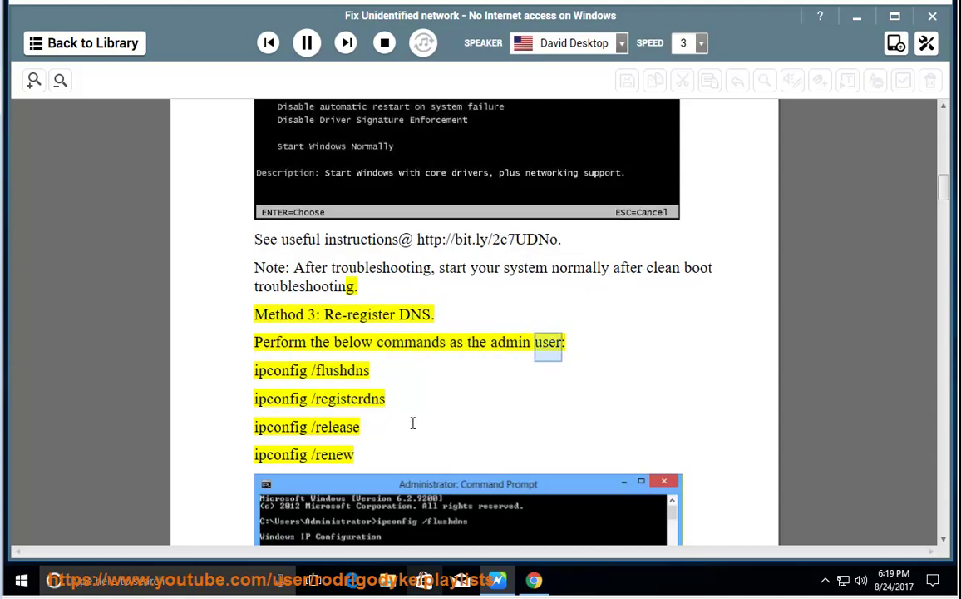
Pause the narration and highlight the Method 4 tip 'assign a IP address for your Wireless network (if'
scroll(357, 379, "down", 1)
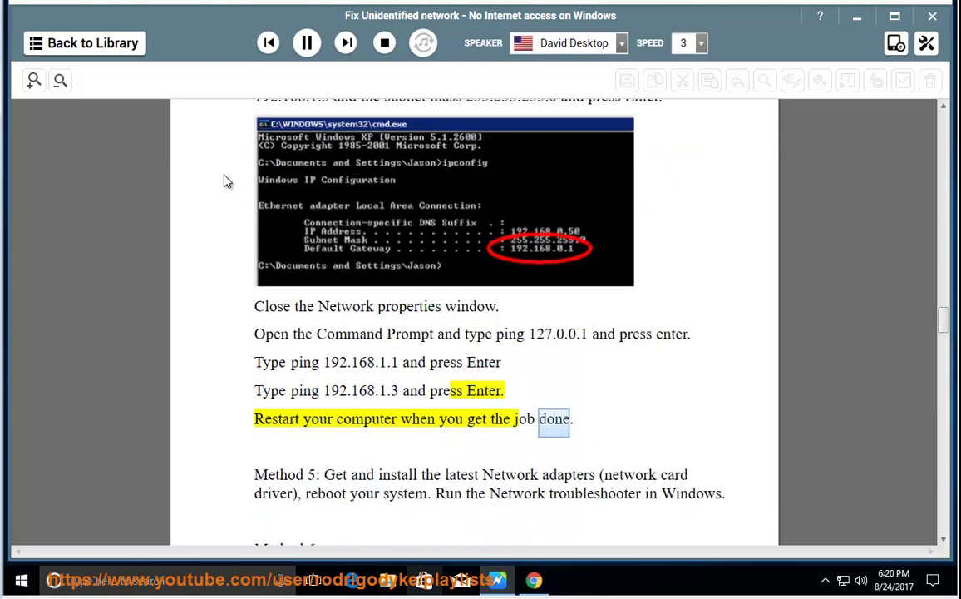
left_click(307, 45)
scroll(582, 376, "up", 3)
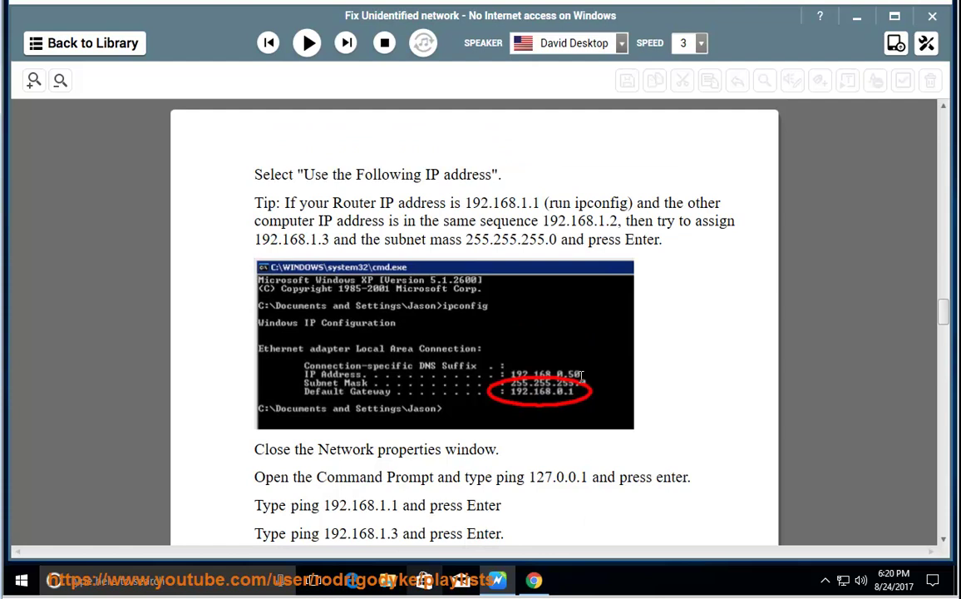
scroll(582, 375, "up", 10)
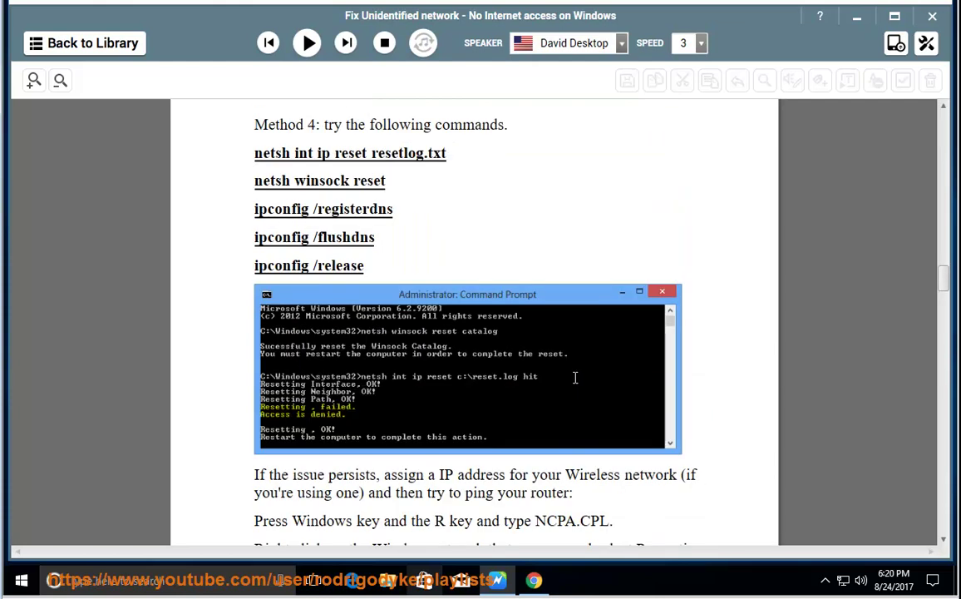
scroll(574, 377, "up", 3)
scroll(566, 381, "down", 5)
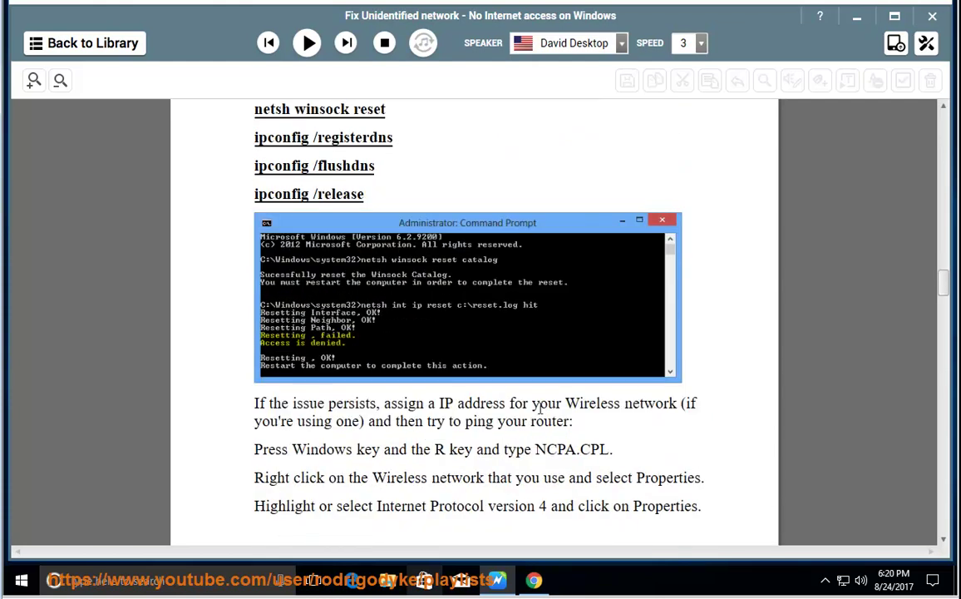
left_click_drag(383, 402, 742, 429)
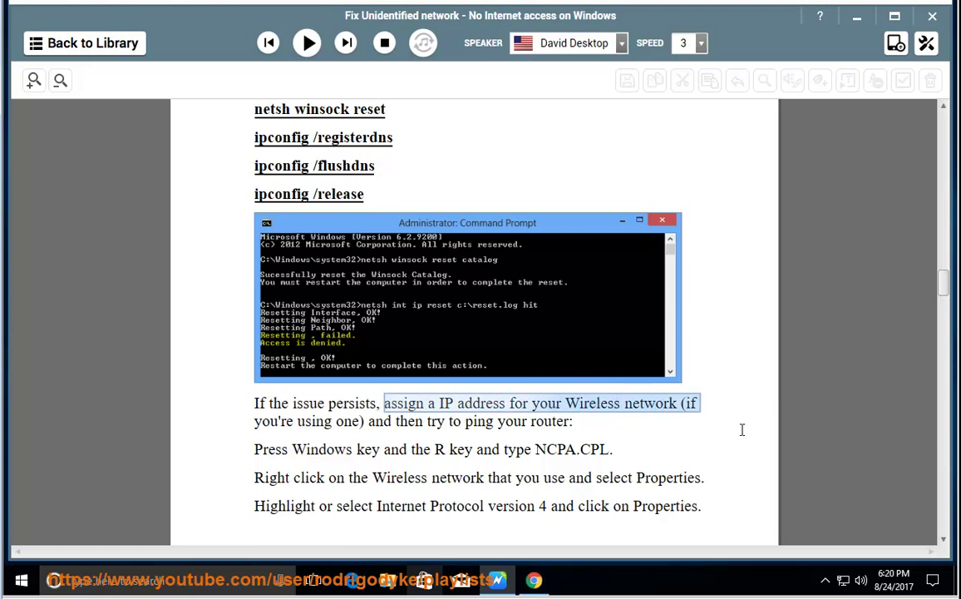
Open Ethernet0's Internet Protocol Version 4 (TCP/IPv4) properties from the Network and Sharing Center
right_click(843, 580)
left_click(849, 570)
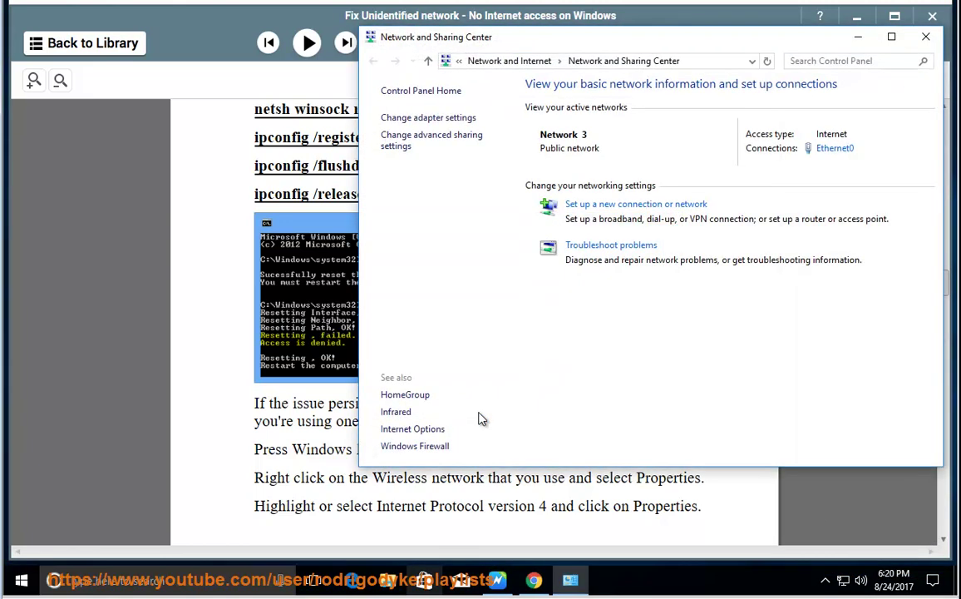
left_click(835, 148)
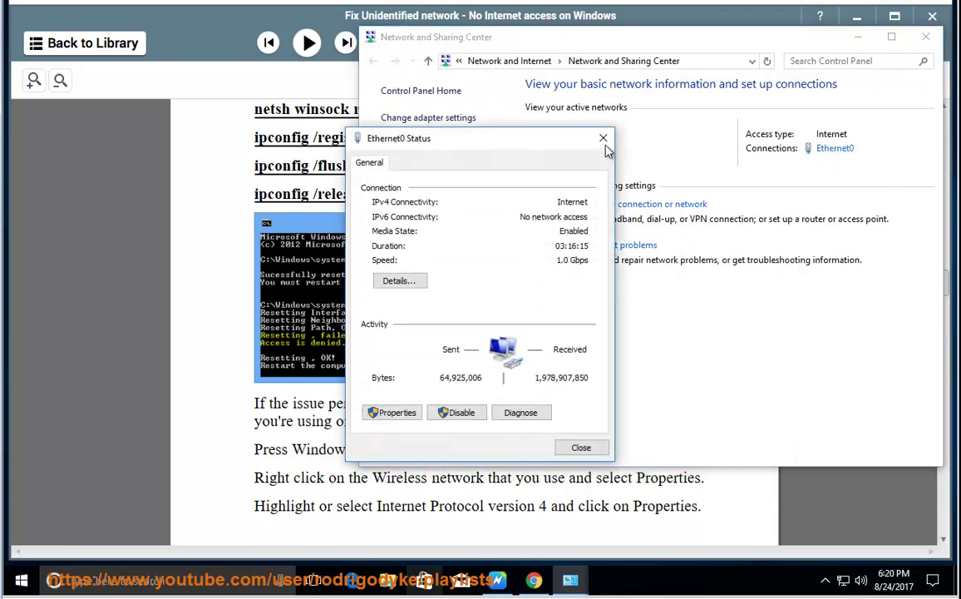
left_click(404, 413)
left_click_drag(489, 163, 759, 140)
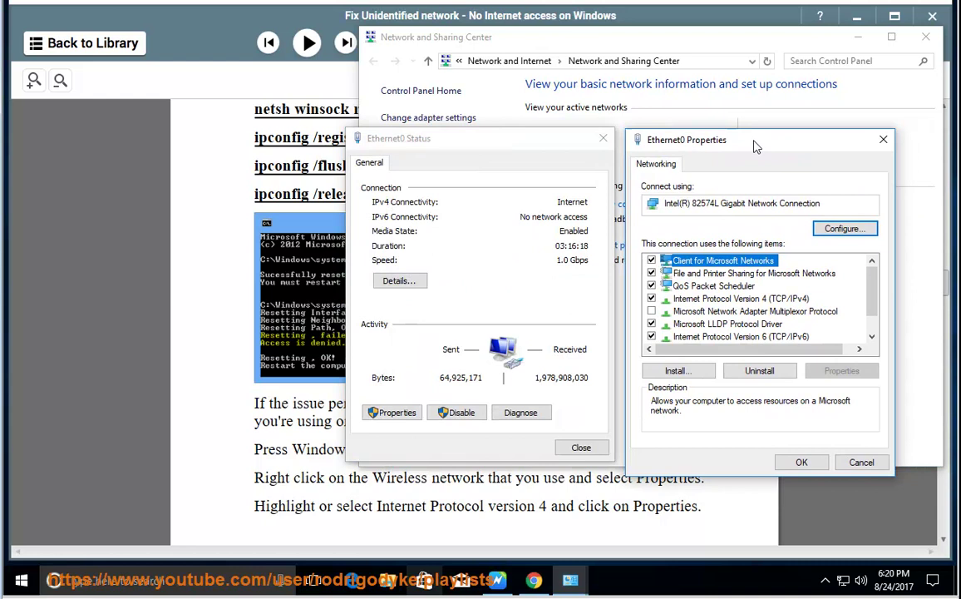
left_click(790, 298)
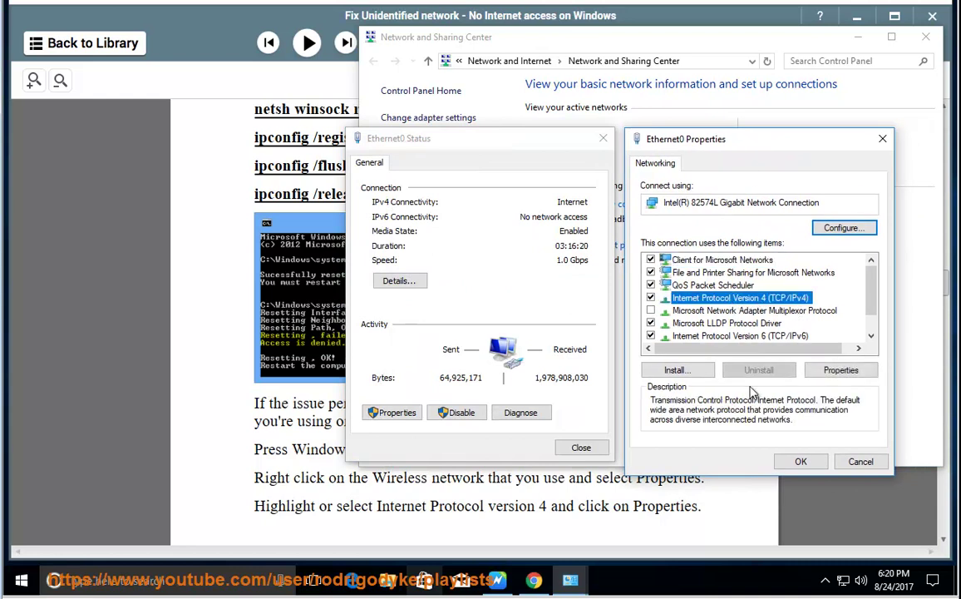
left_click(841, 376)
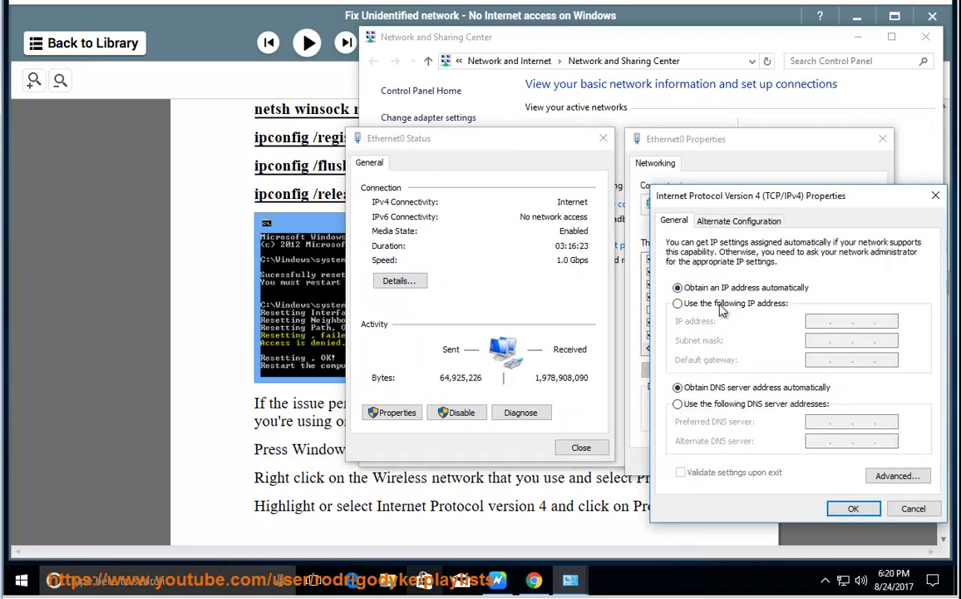
Switch to a manual IP: 192.168.1.109, mask 255.255.255.0, and start the gateway 192.168.1.1
left_click(720, 306)
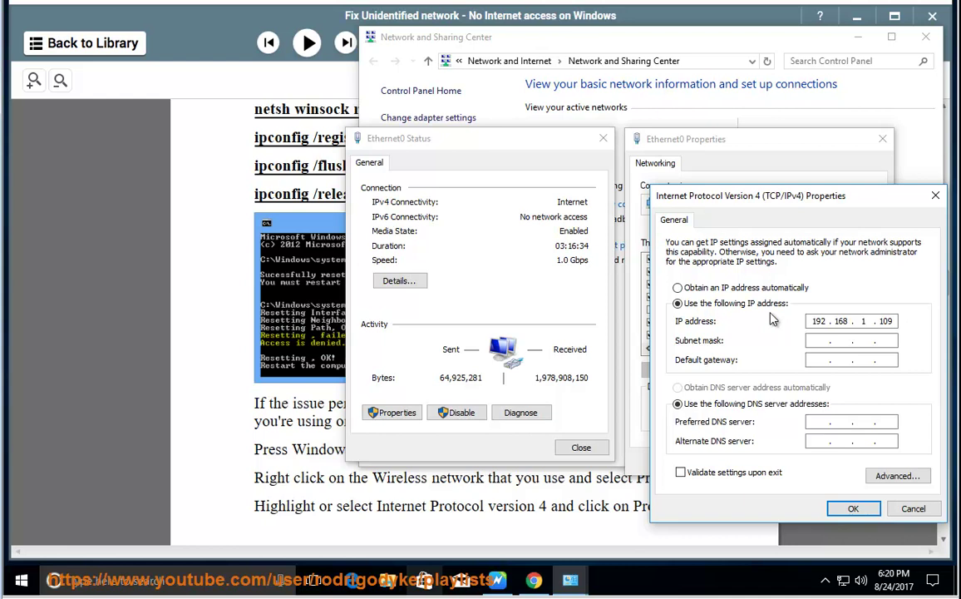
left_click(814, 343)
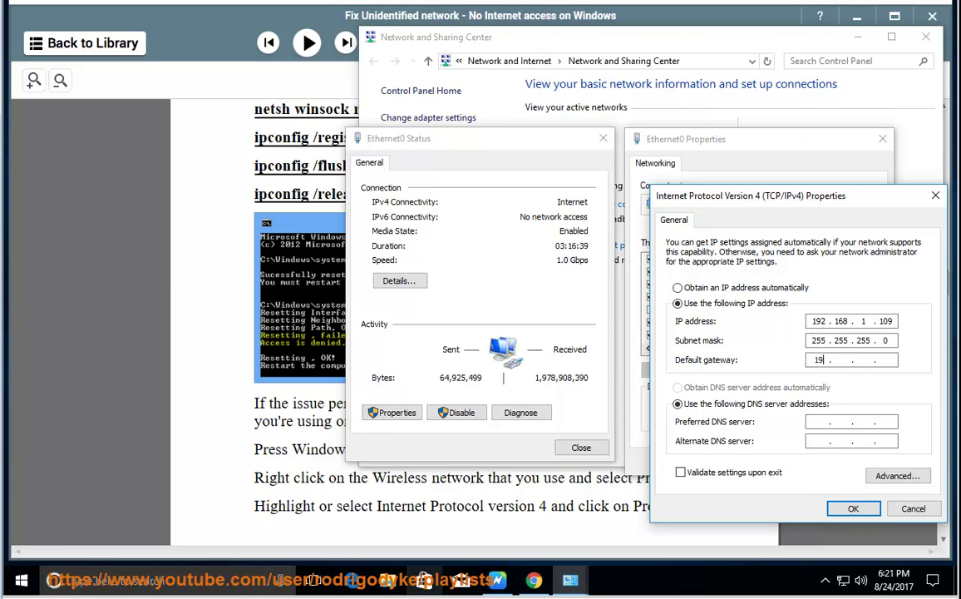
left_click(841, 359)
type("192 . 1")
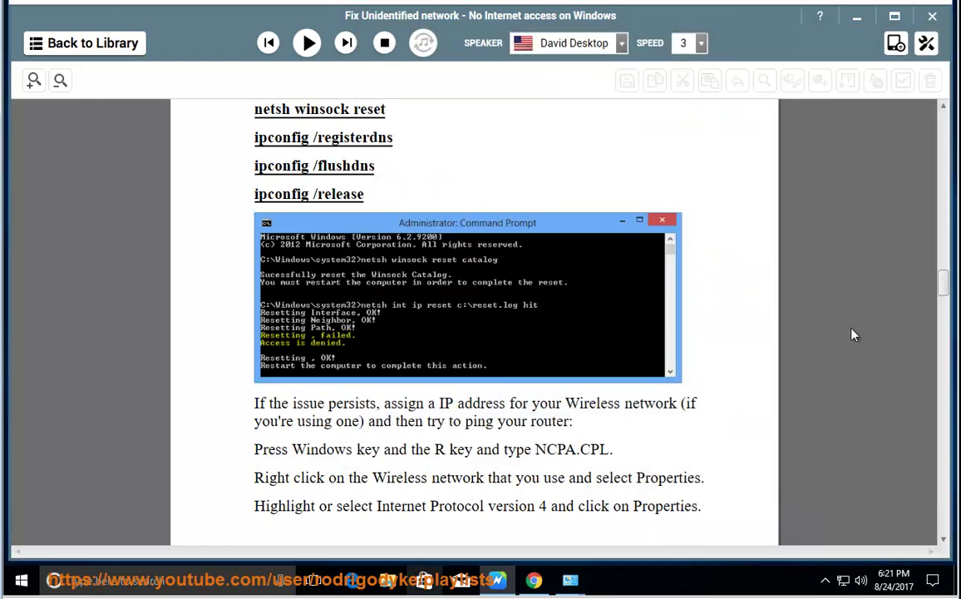
Highlight the guide's addresses 192.168.1.1, 192.168.1.2, 192.168.1.3 and its ping 127.0.0.1 and 192.168.1.1 instructions
scroll(943, 285, "down", 5)
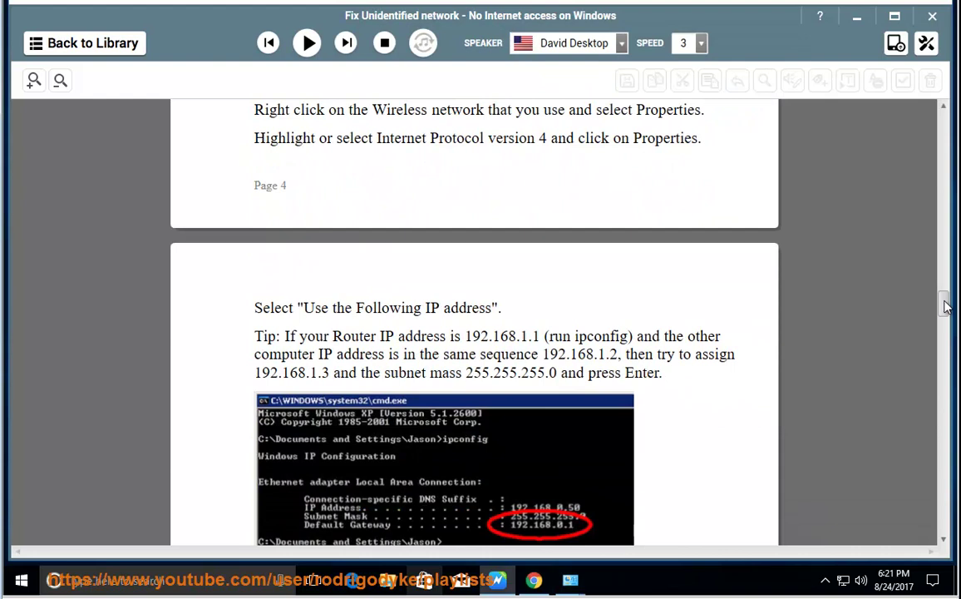
left_click_drag(463, 323, 555, 333)
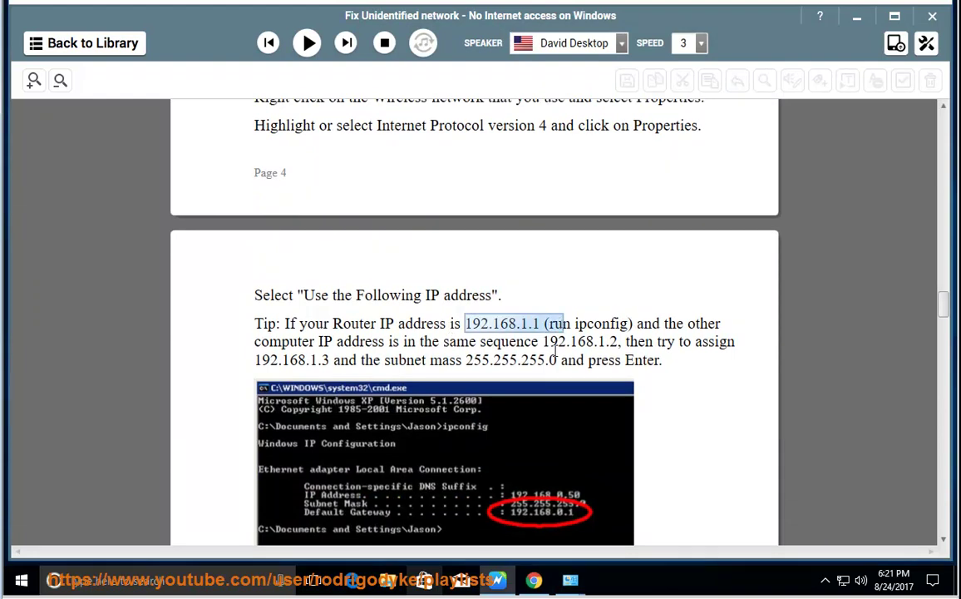
left_click_drag(622, 343, 543, 342)
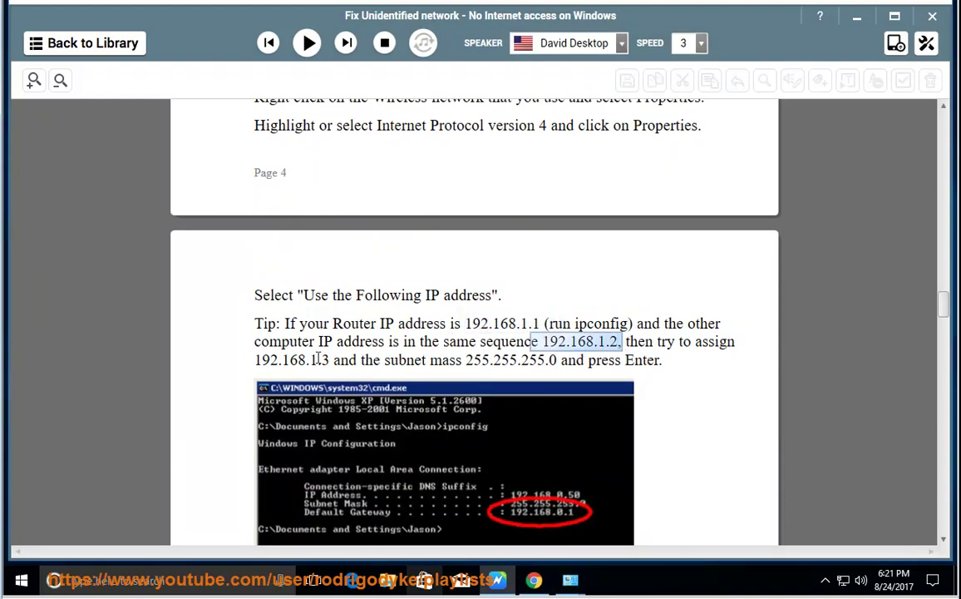
left_click_drag(255, 360, 329, 360)
scroll(569, 308, "down", 1)
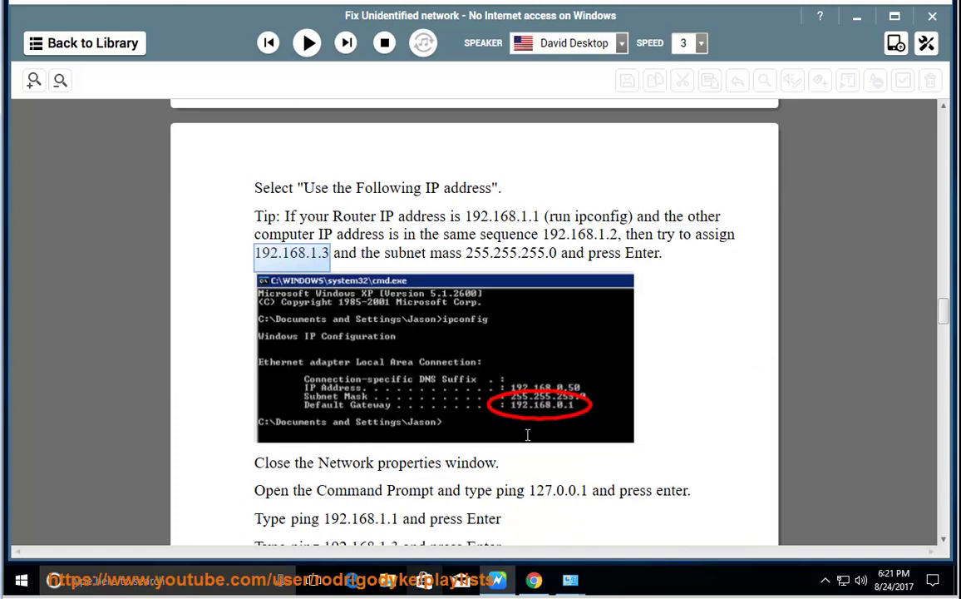
scroll(527, 434, "down", 1)
left_click_drag(306, 419, 579, 421)
left_click_drag(396, 450, 255, 448)
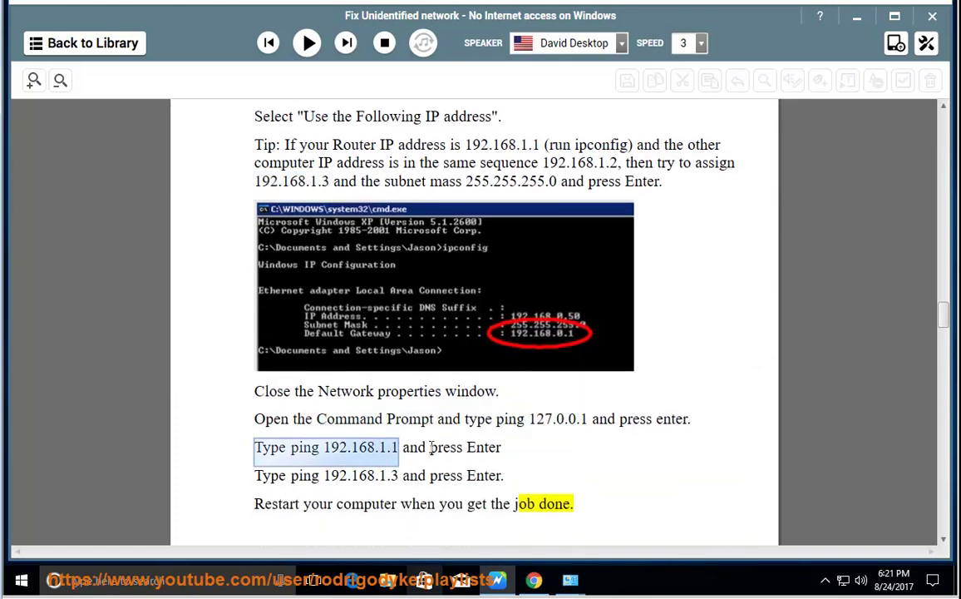
Close the IPv4, Ethernet0 properties and status windows, discarding the address changes
mouse_move(582, 580)
left_click(642, 499)
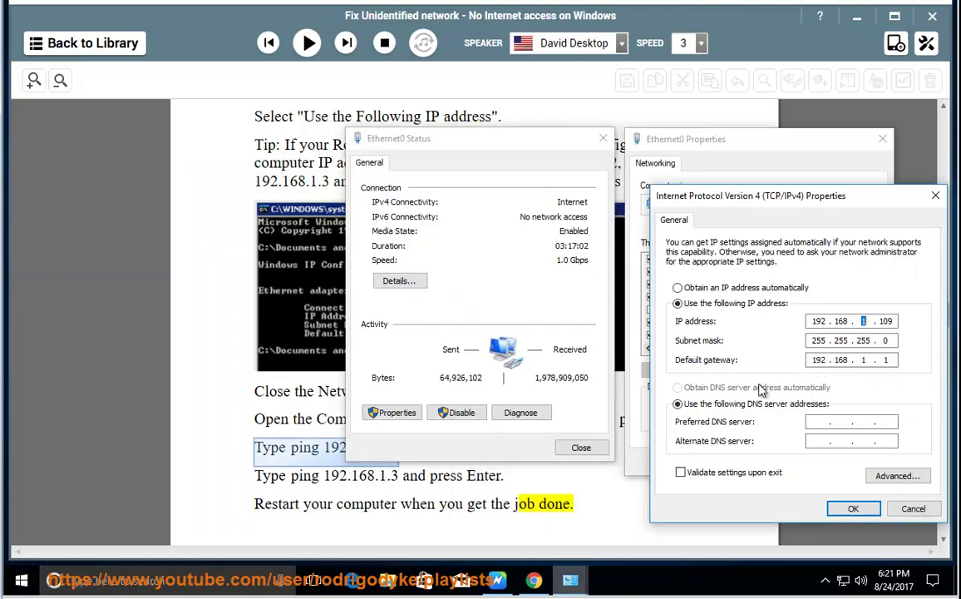
left_click(911, 509)
left_click(859, 461)
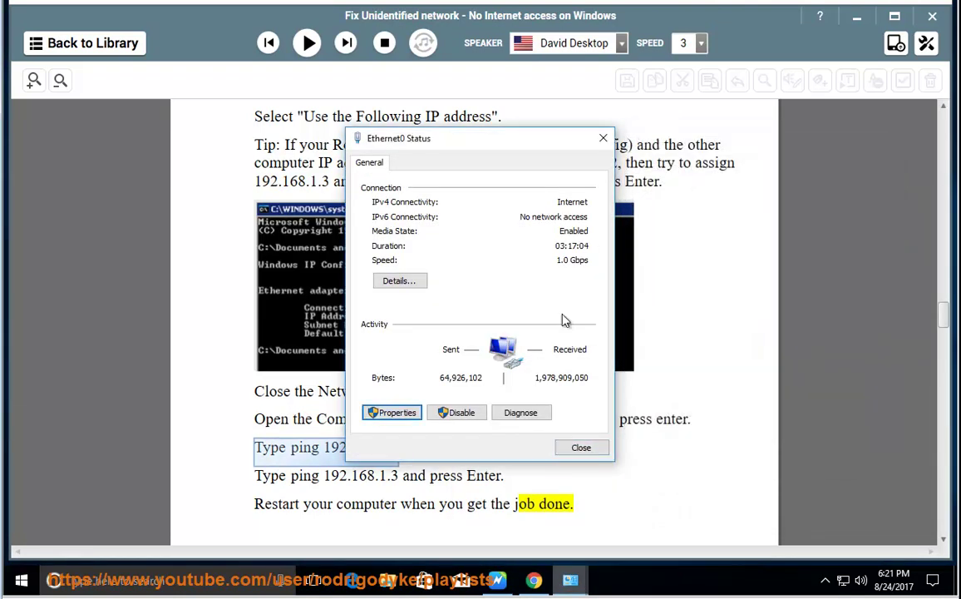
left_click(581, 448)
Resume the narration, pause it at Method 6, and highlight Method 5's network adapter driver step
scroll(610, 449, "down", 2)
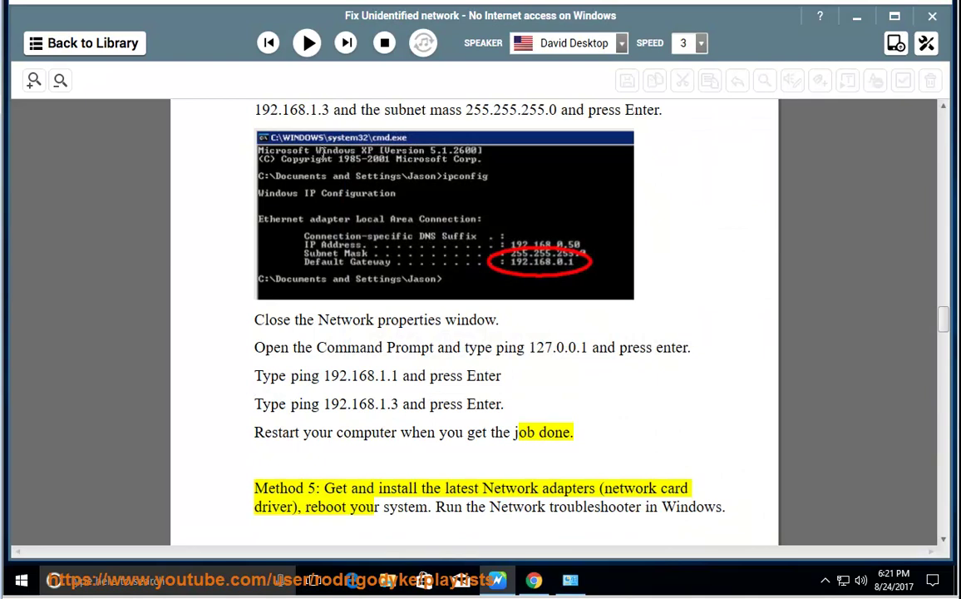
left_click(308, 46)
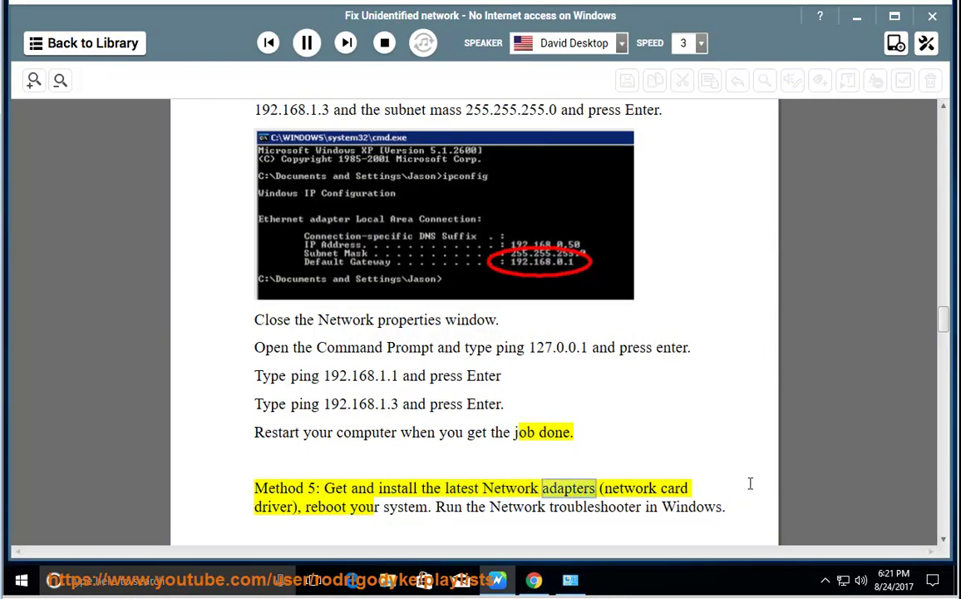
scroll(753, 478, "down", 2)
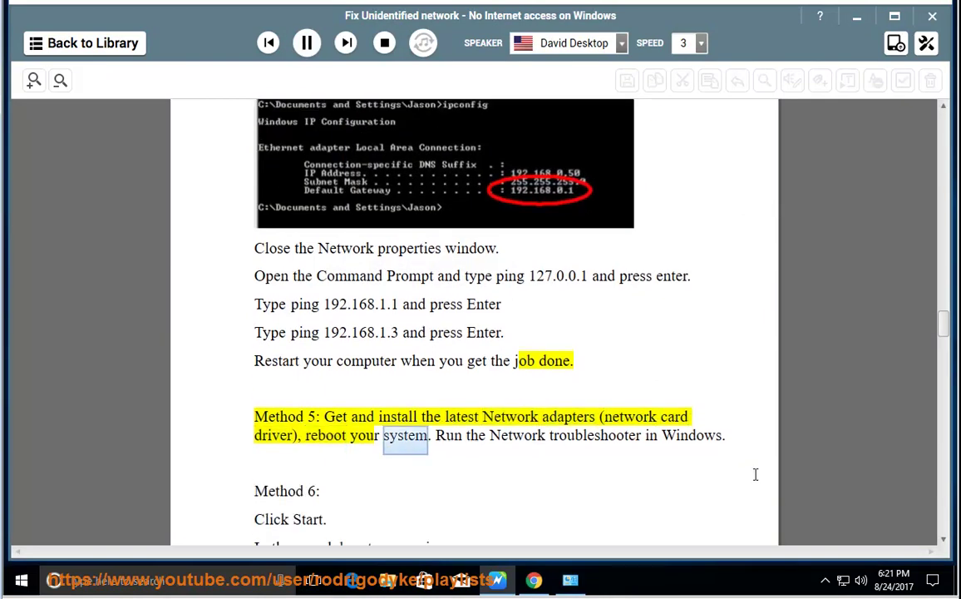
scroll(736, 438, "up", 2)
scroll(459, 257, "down", 1)
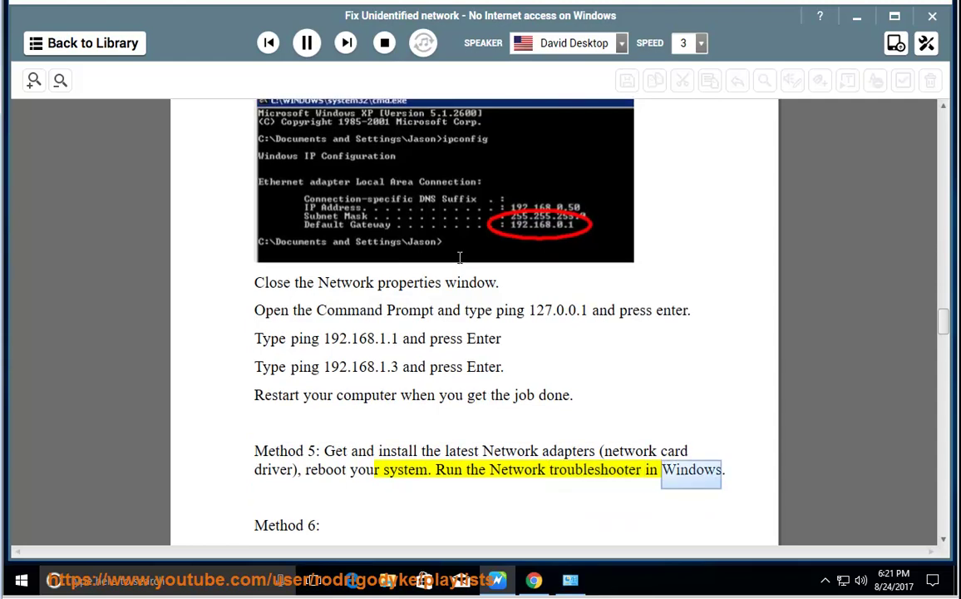
left_click(307, 42)
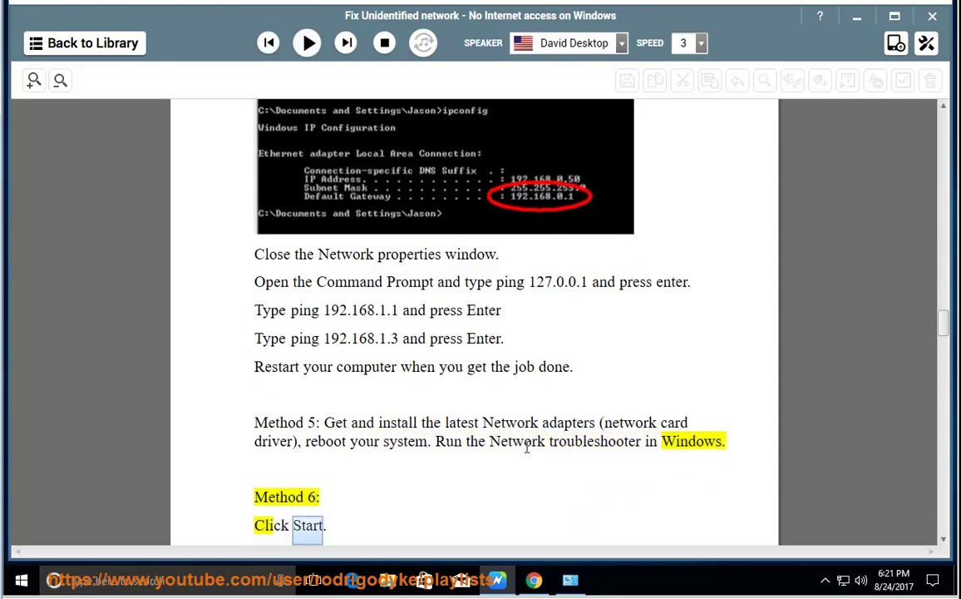
left_click(525, 444)
left_click_drag(442, 422, 614, 424)
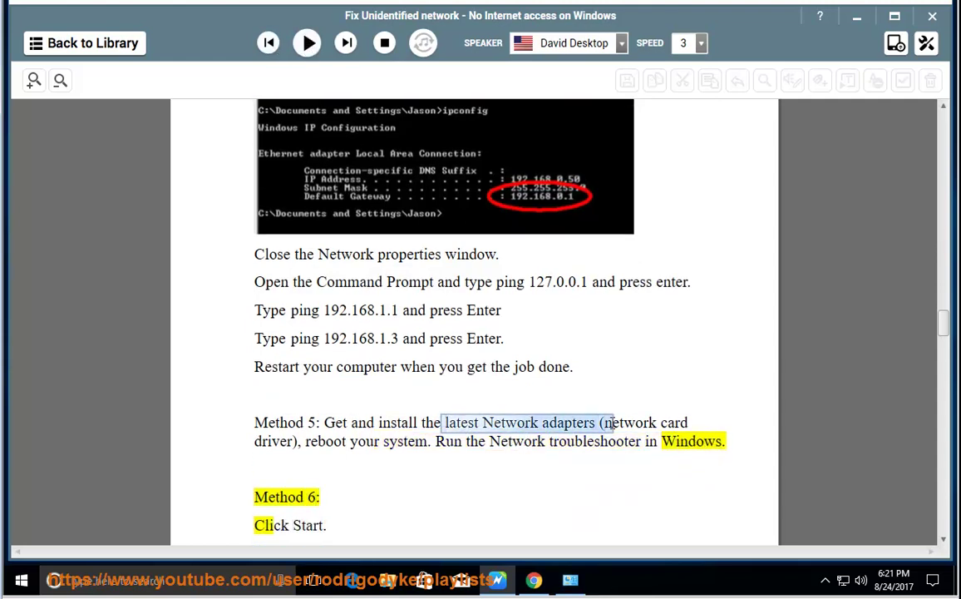
Minimize the reader and Network and Sharing Center, then open Computer Management from This PC
left_click(856, 16)
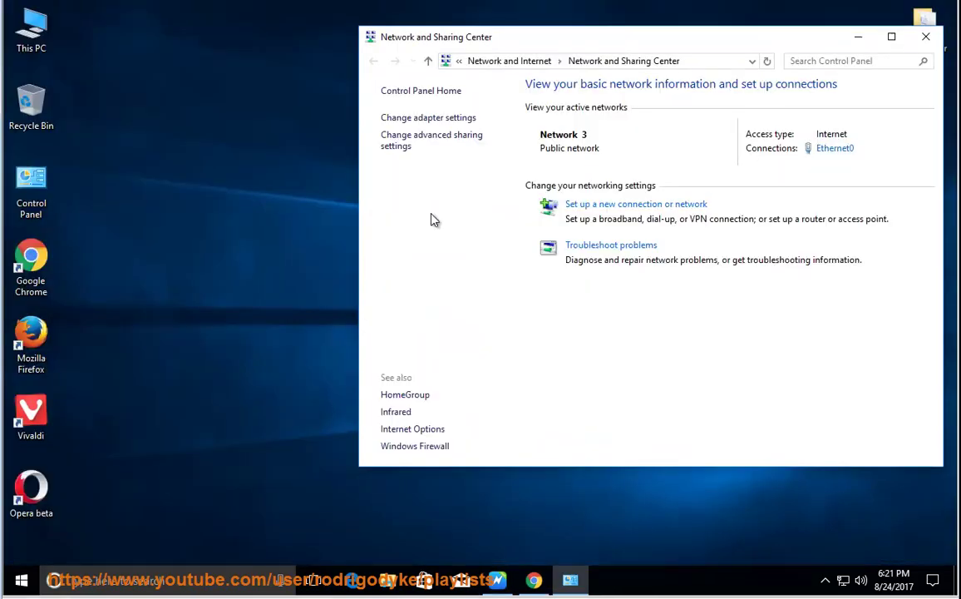
left_click(858, 36)
right_click(37, 26)
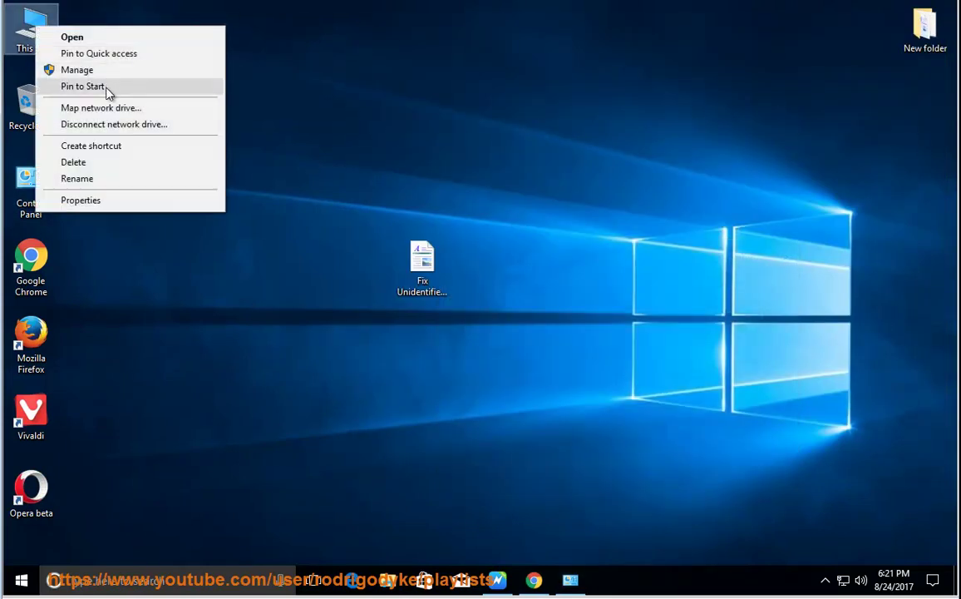
left_click(99, 69)
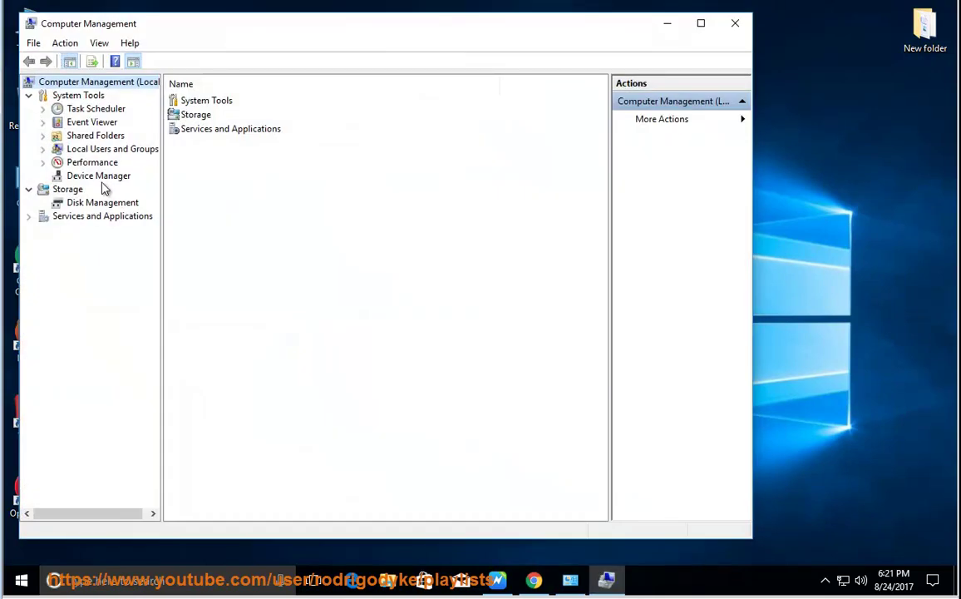
In Device Manager, bring up the Intel 82574L Gigabit adapter's actions under Network adapters, then minimize
left_click(104, 176)
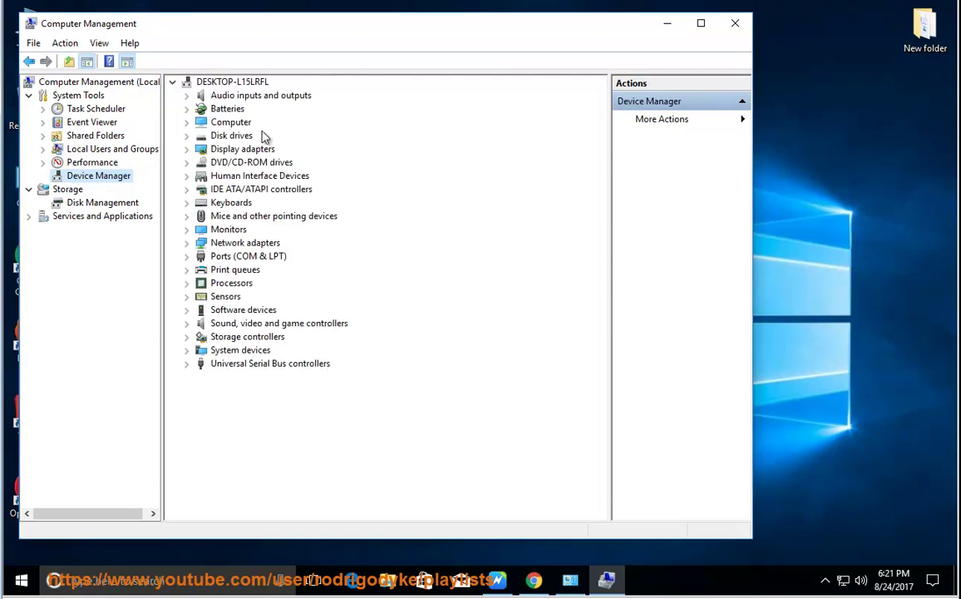
left_click(186, 243)
left_click(358, 258)
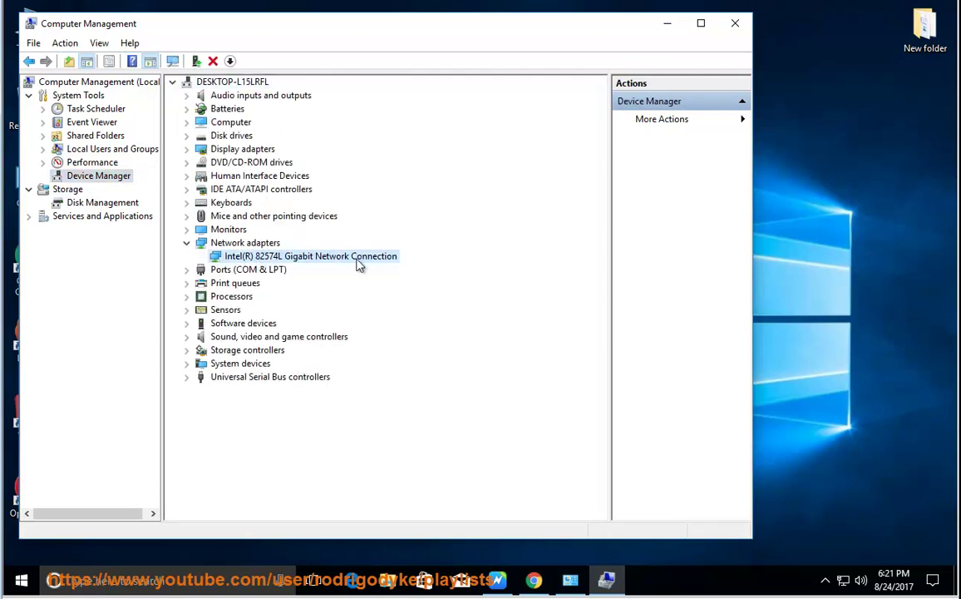
right_click(333, 263)
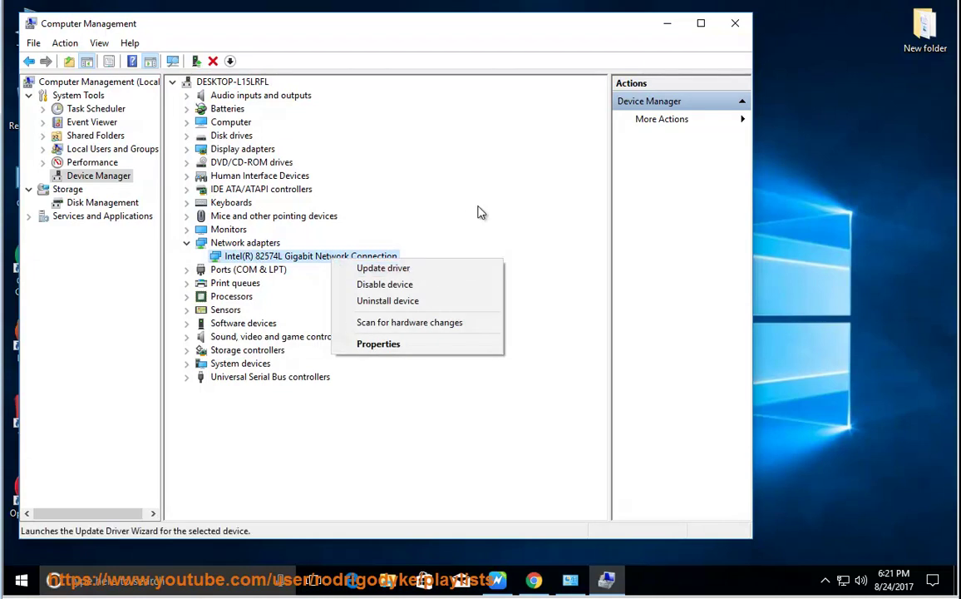
left_click(667, 23)
left_click(667, 23)
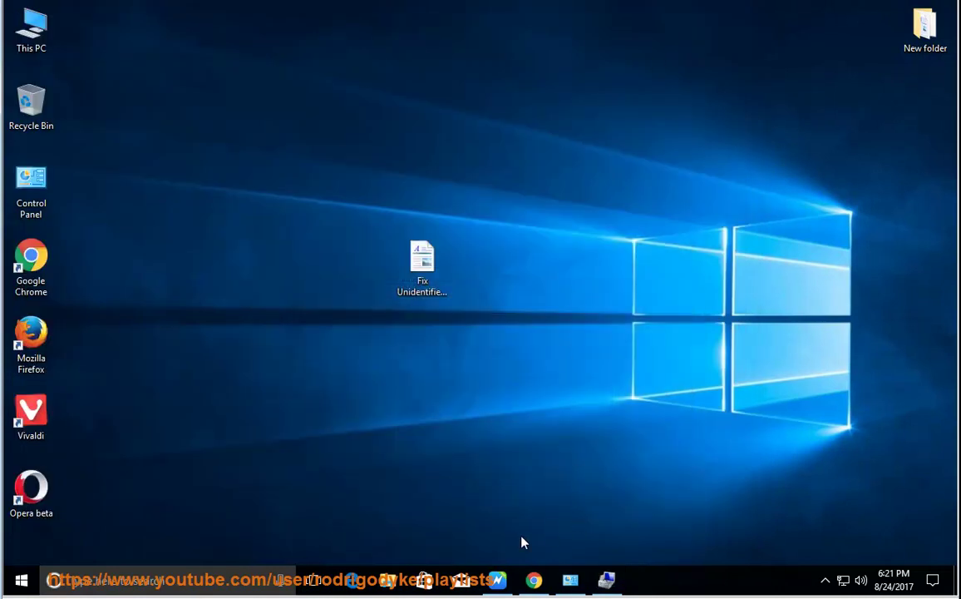
Restore the guide reader and highlight Method 5's Network troubleshooter step
mouse_move(498, 580)
left_click(456, 515)
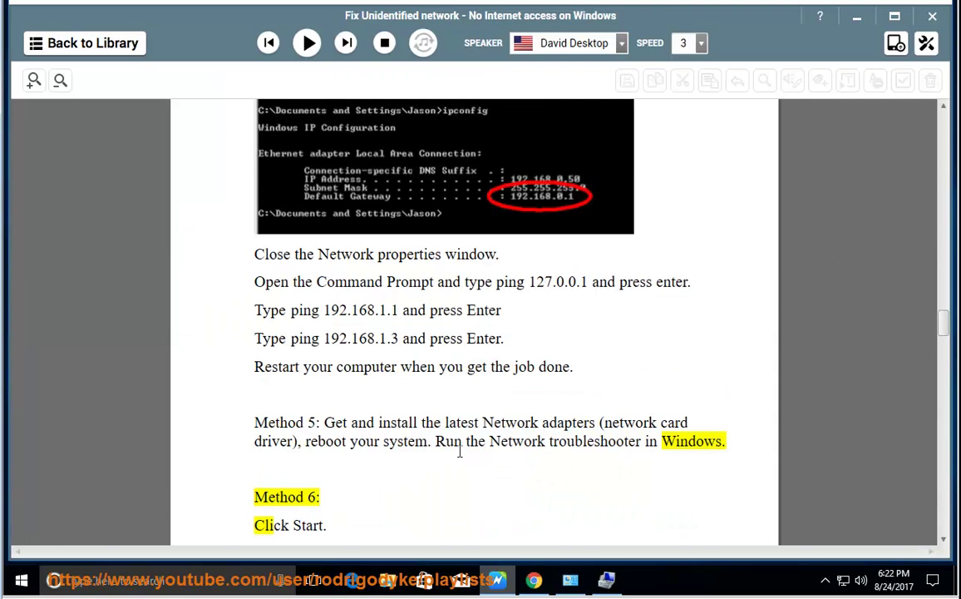
left_click_drag(436, 441, 722, 444)
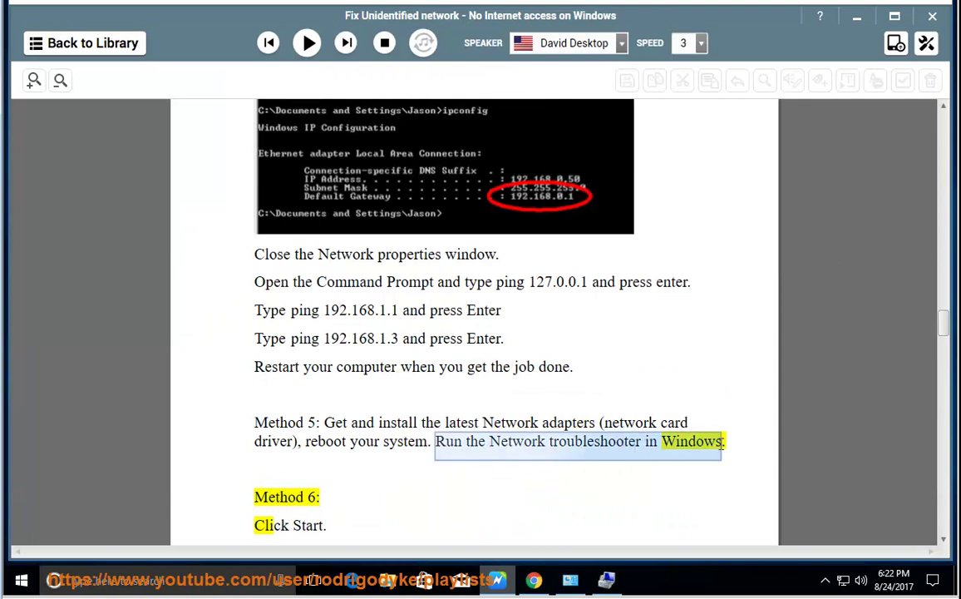
Reach Control Panel's Troubleshooting page by searching 'TR' from Control Panel Home
right_click(843, 579)
left_click(889, 569)
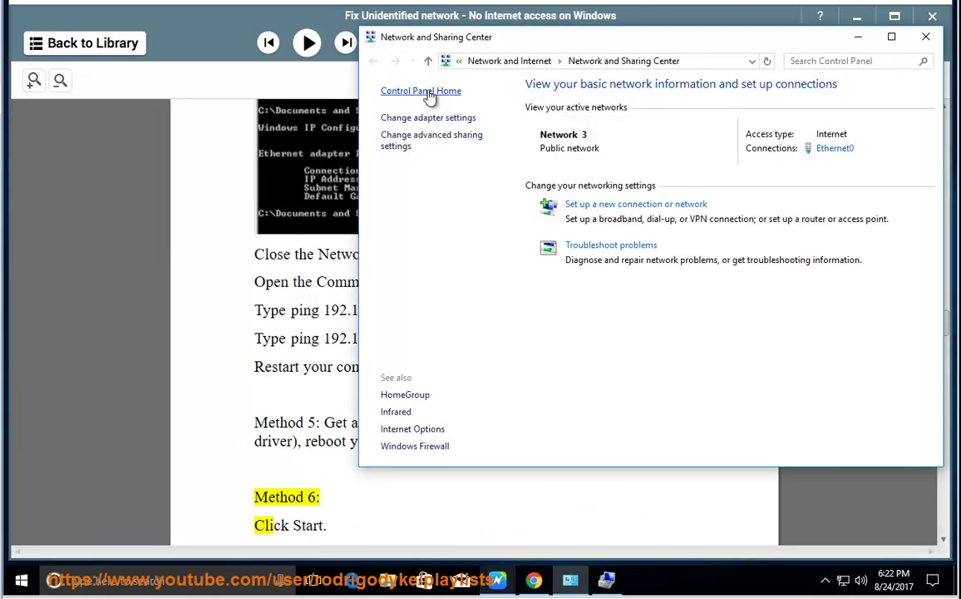
left_click(421, 90)
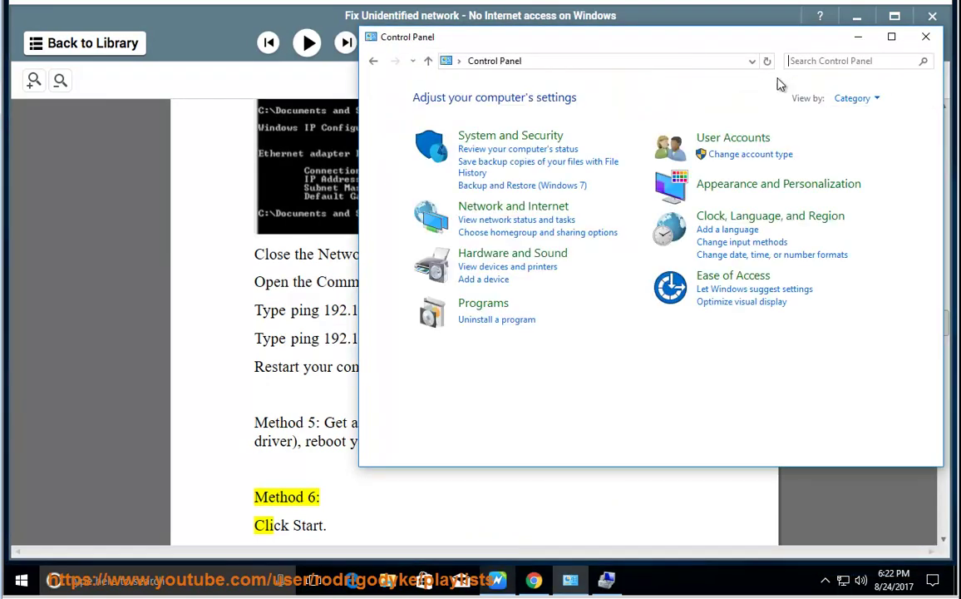
left_click(819, 59)
type("TR")
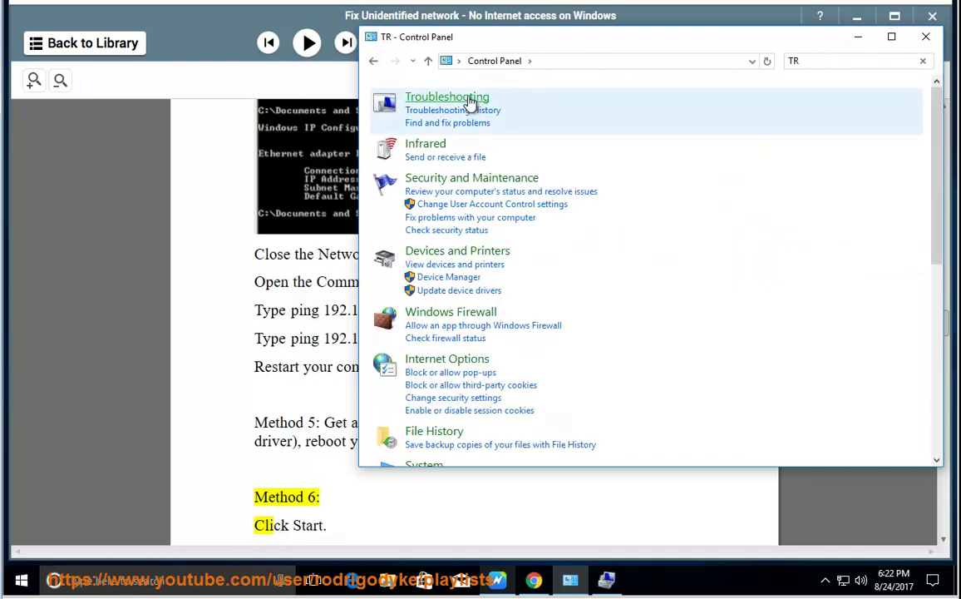
left_click(471, 101)
List all troubleshooters and launch Internet Connections, then return to the guide
left_click(401, 120)
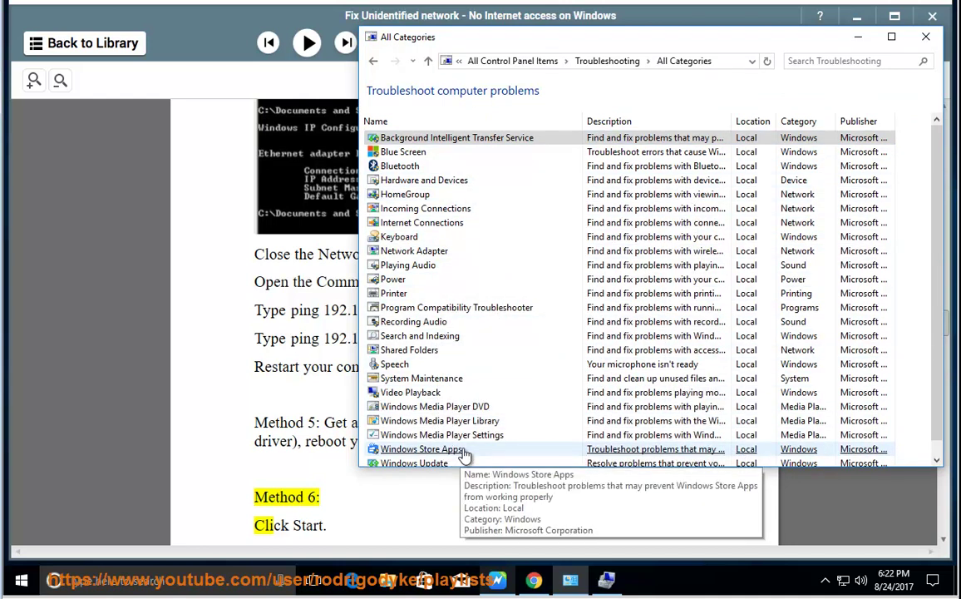
scroll(494, 449, "down", 1)
scroll(482, 445, "up", 1)
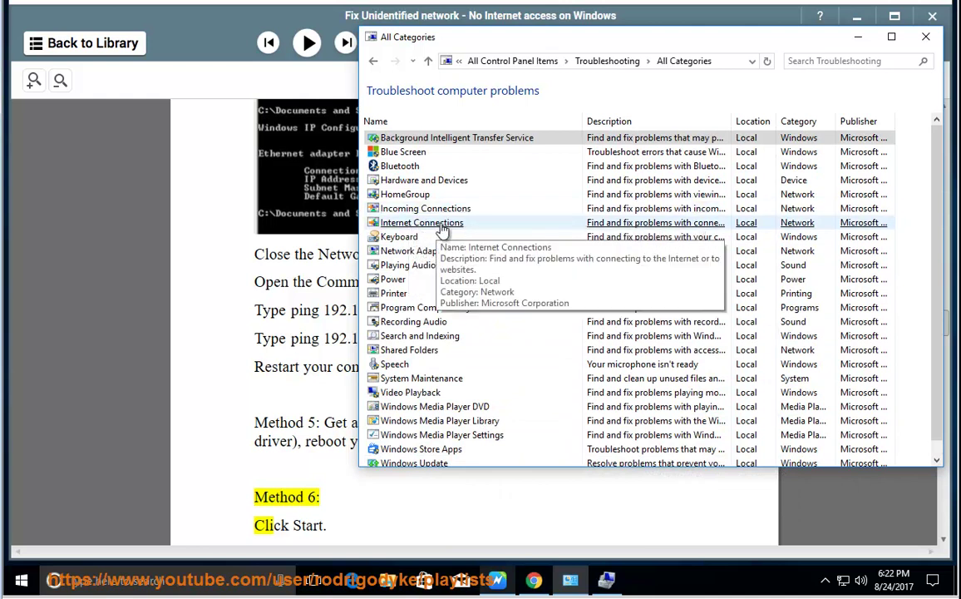
left_click(434, 225)
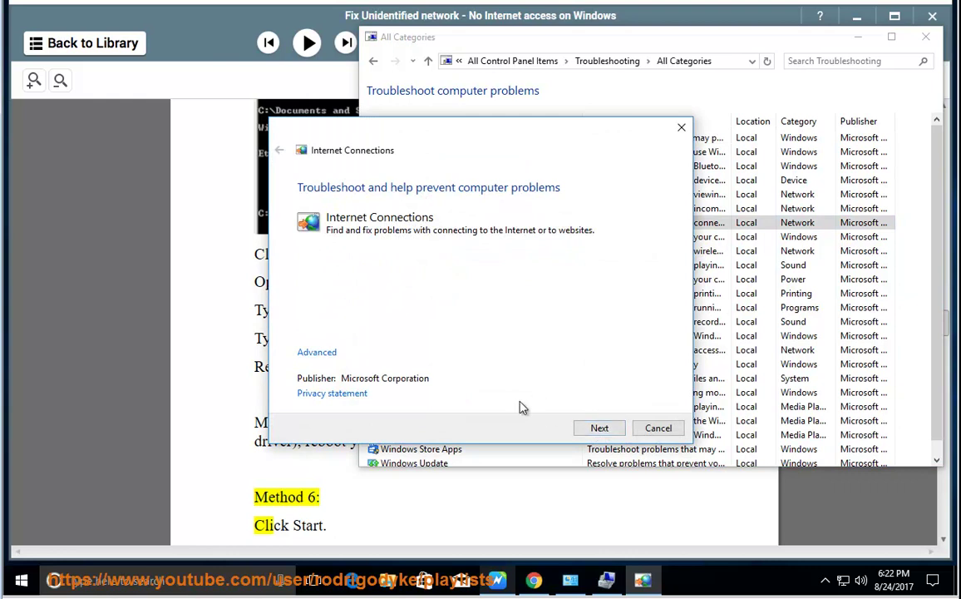
left_click(242, 472)
Resume the read-aloud so Method 6 and the bit.ly troubleshooting-tips line are narrated
left_click(303, 41)
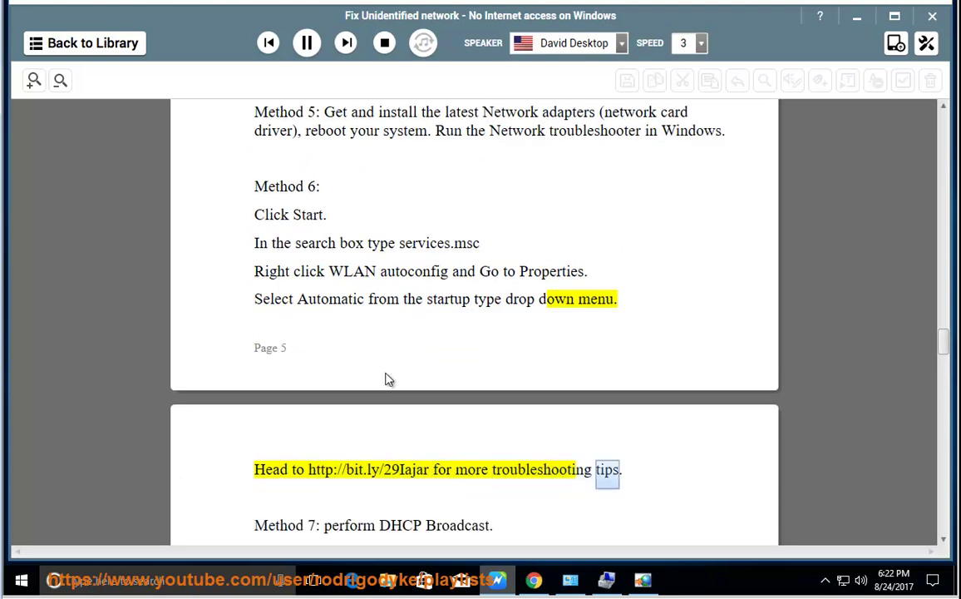
Pause at Method 7, mark the WLAN AutoConfig step, cancel the troubleshooter, and launch Computer Management
left_click(307, 48)
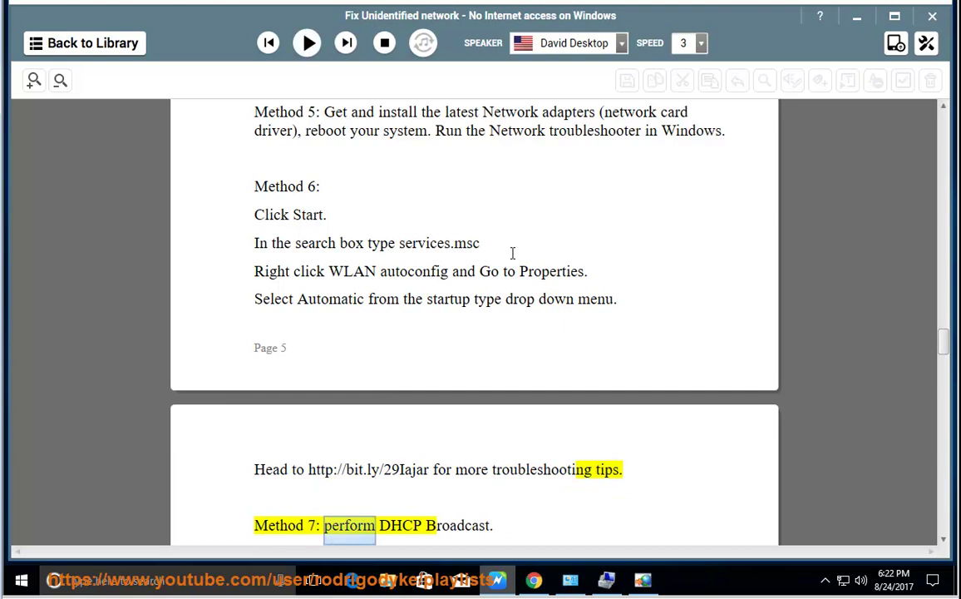
left_click_drag(447, 273, 310, 273)
left_click(857, 16)
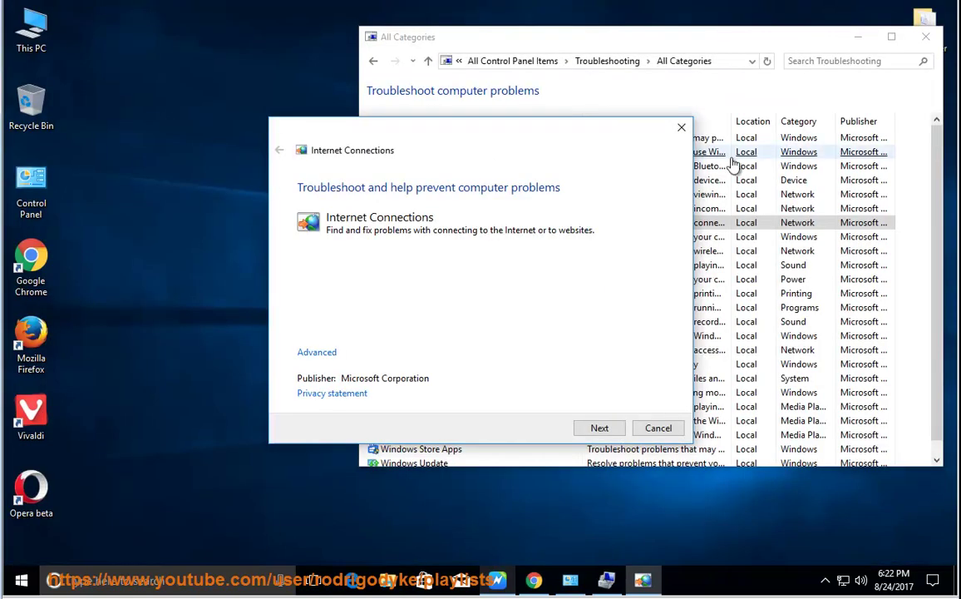
left_click(677, 438)
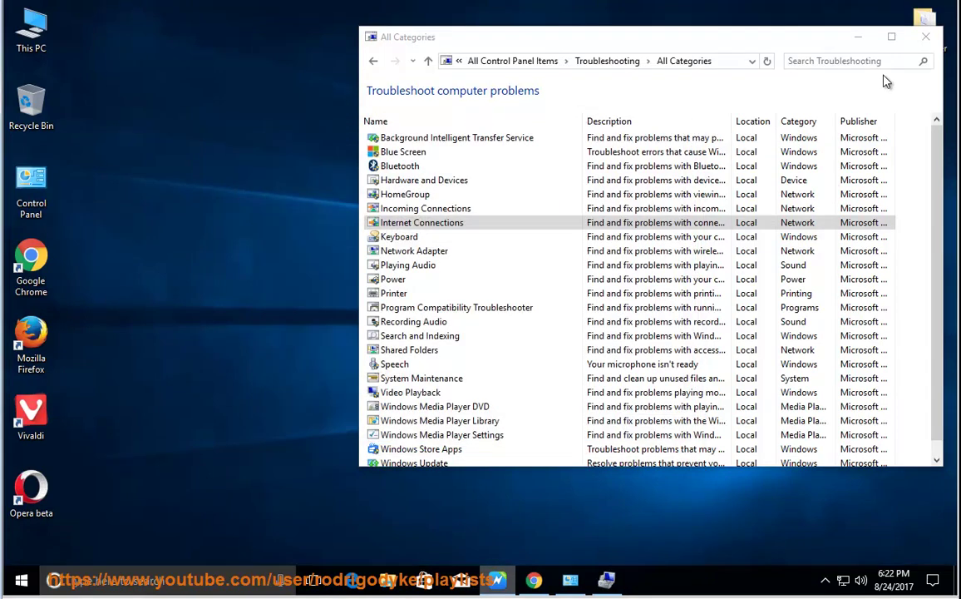
left_click(925, 36)
right_click(45, 31)
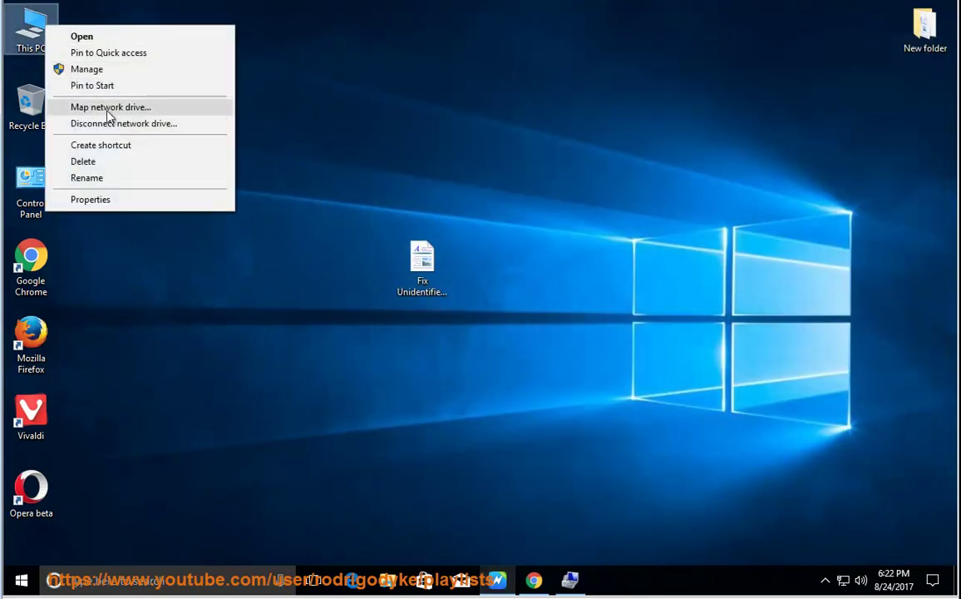
left_click(120, 71)
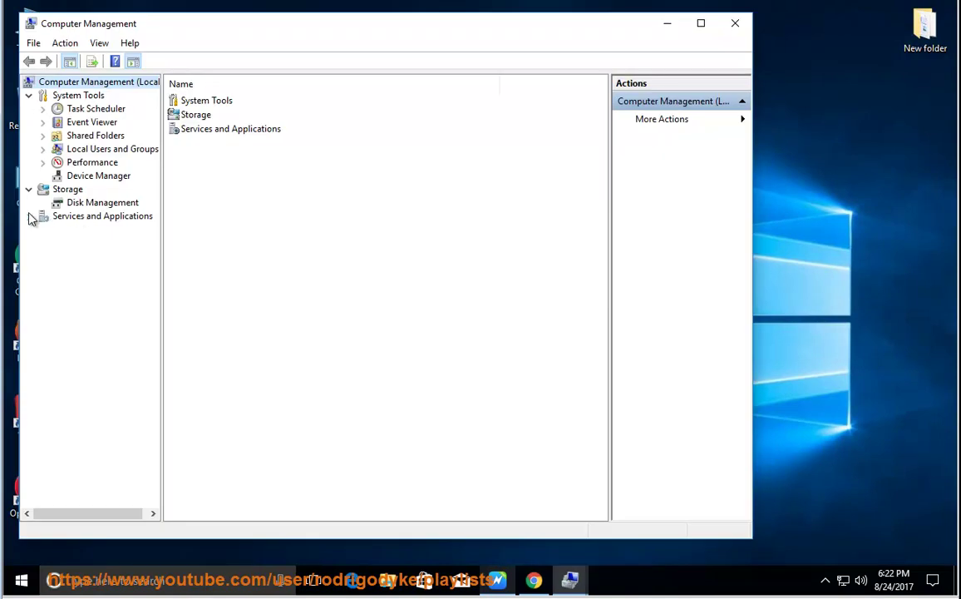
Open Services in Computer Management and select WLAN AutoConfig, comparing it with the guide's instruction
left_click(29, 217)
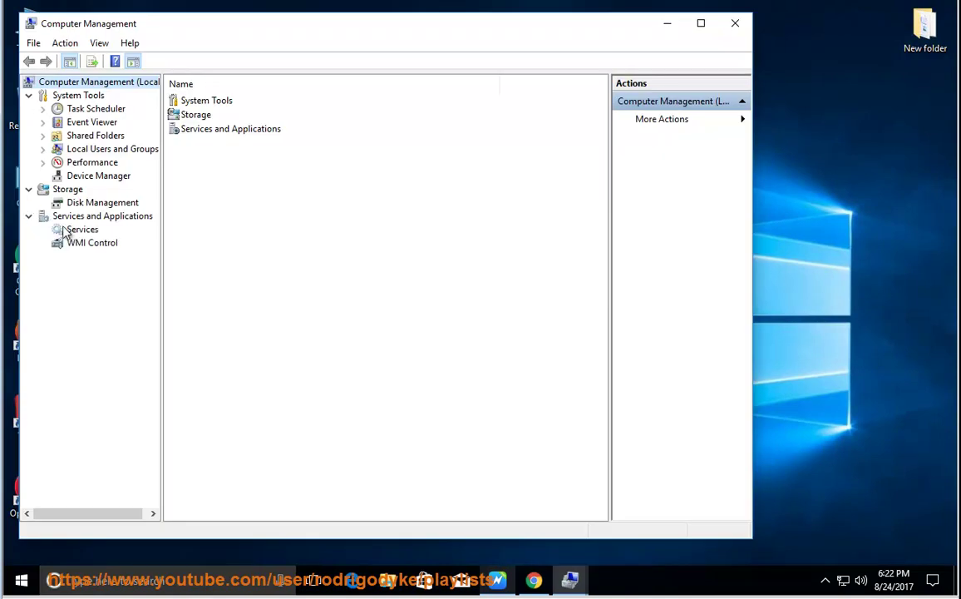
left_click(81, 229)
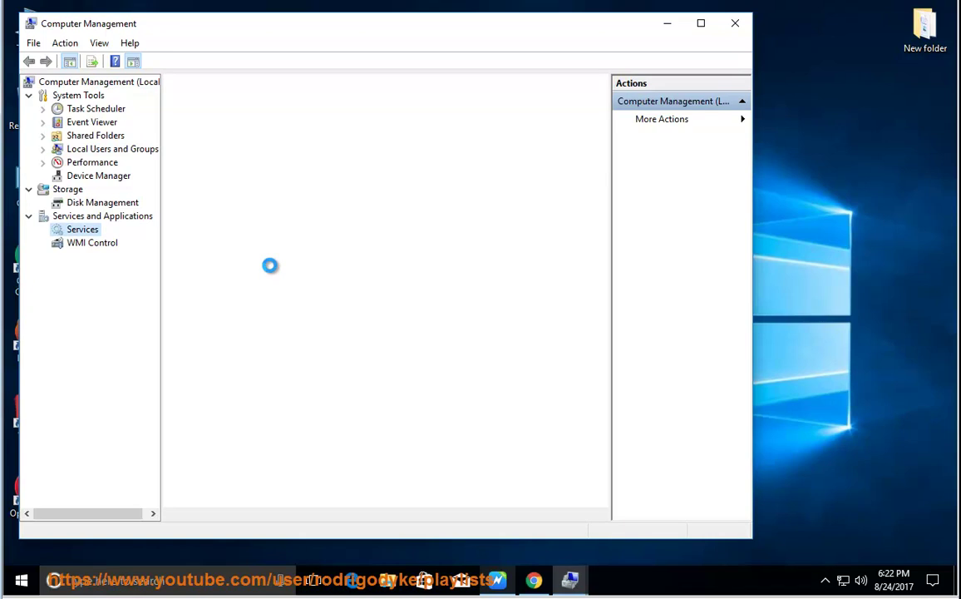
left_click(378, 331)
key("w")
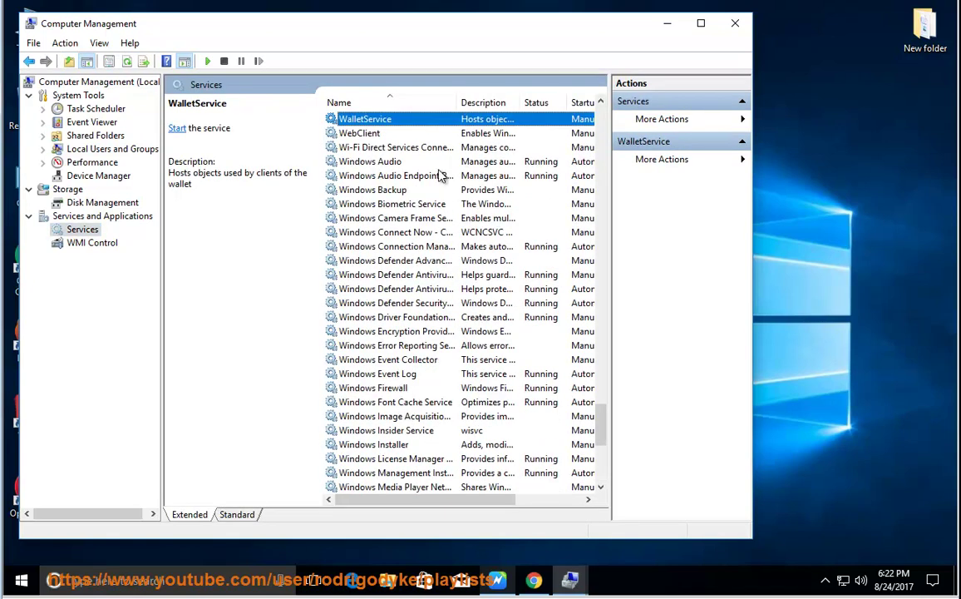
left_click(416, 473)
scroll(420, 449, "down", 6)
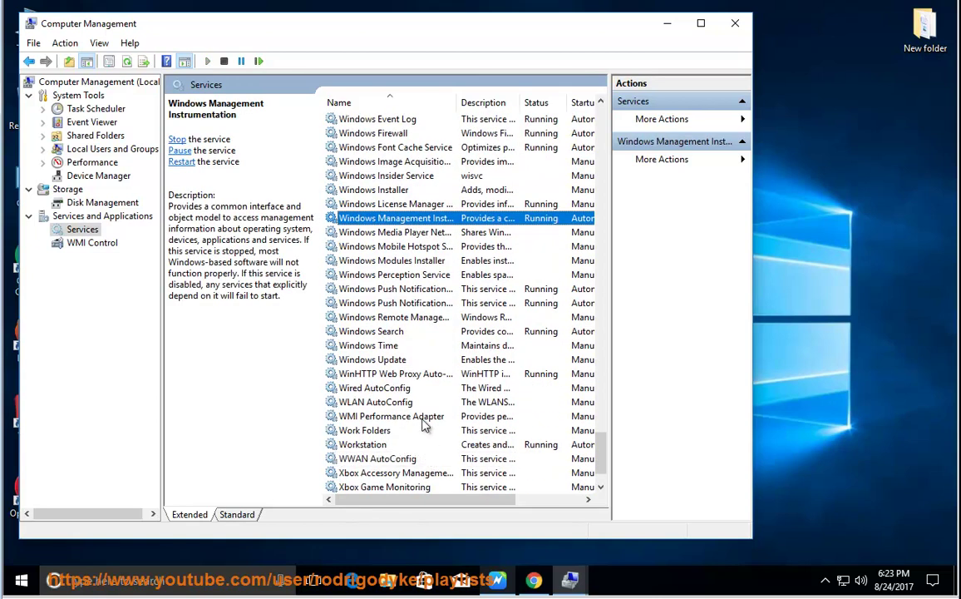
left_click(399, 389)
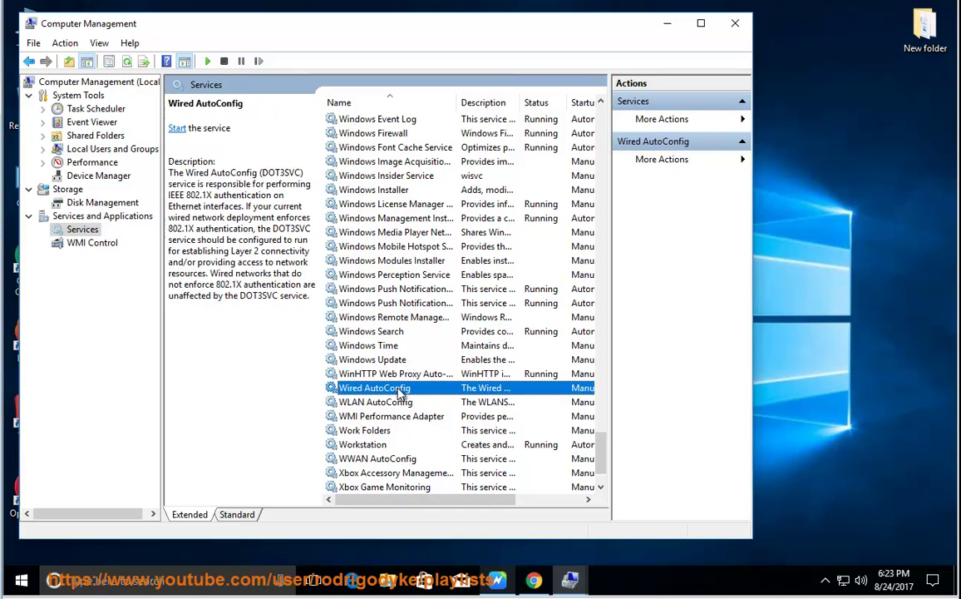
left_click(390, 402)
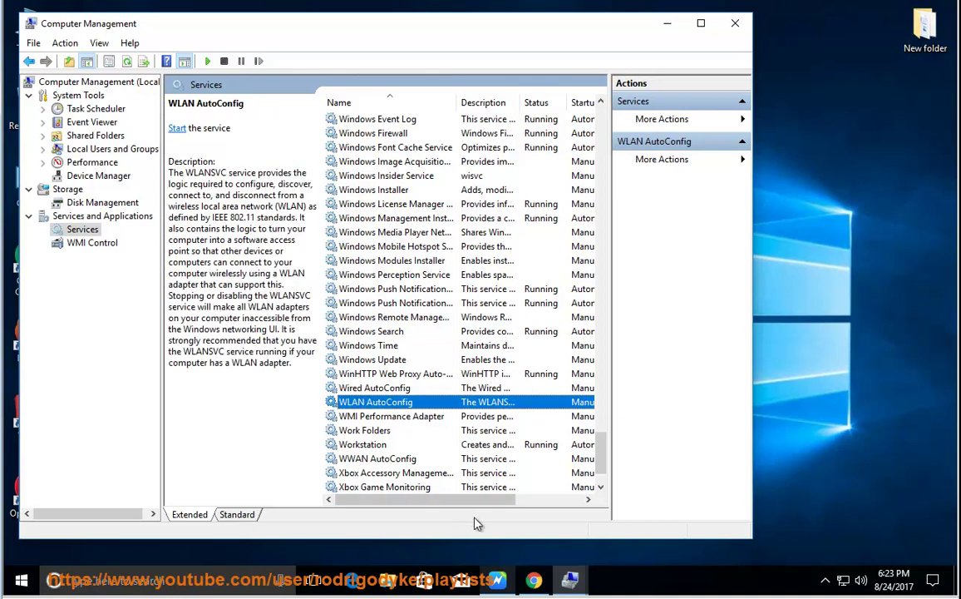
left_click(497, 585)
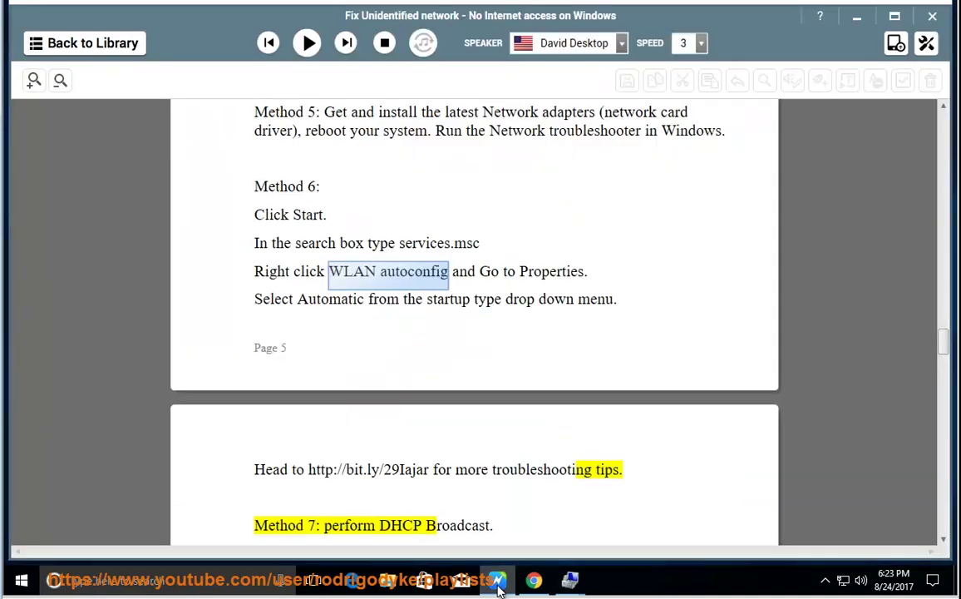
left_click(570, 580)
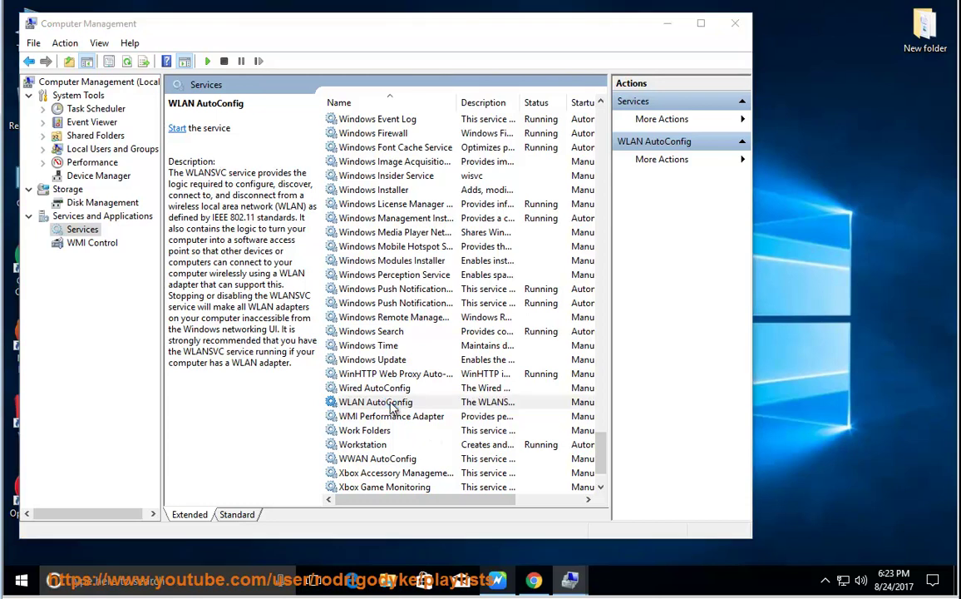
Set WLAN AutoConfig's startup type to Automatic, close its properties and the console, and restore the guide
double_click(395, 402)
left_click(374, 268)
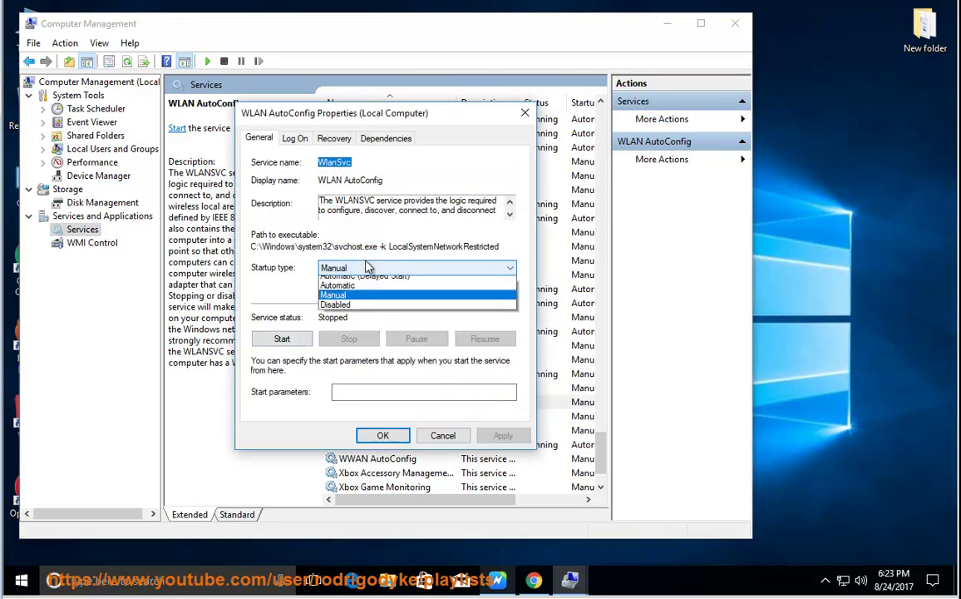
left_click(366, 285)
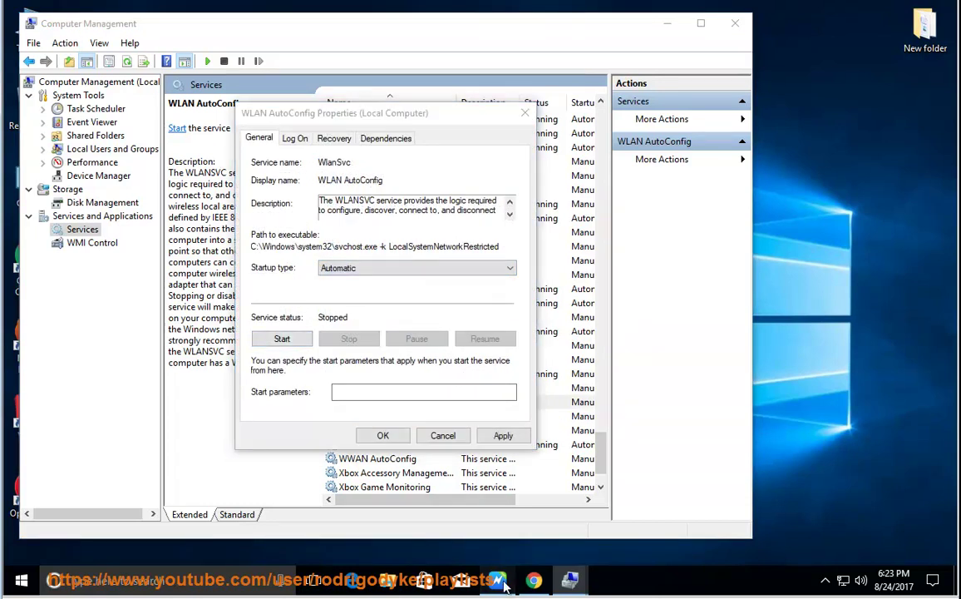
left_click(497, 579)
double_click(327, 298)
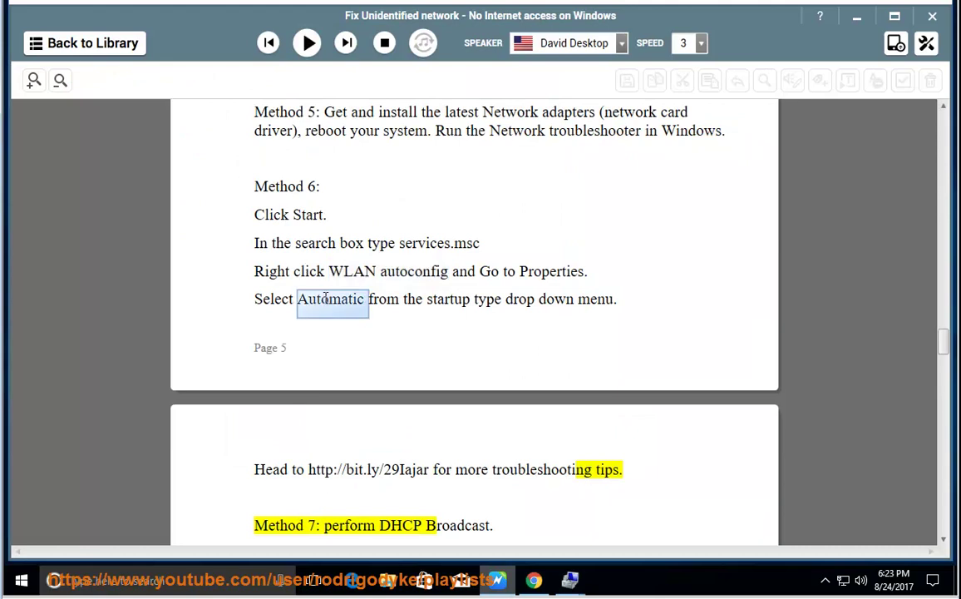
left_click(861, 20)
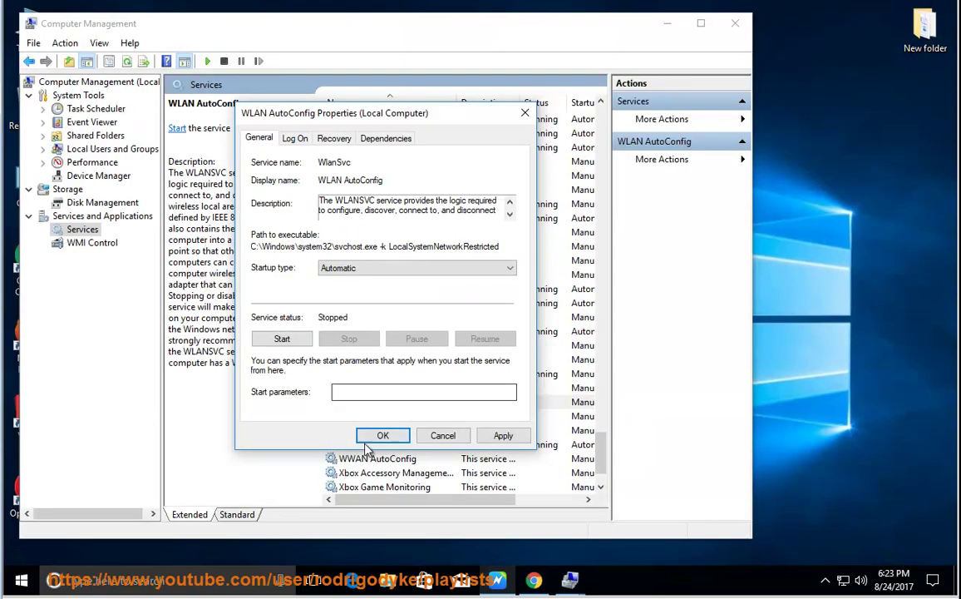
left_click(443, 436)
left_click(667, 23)
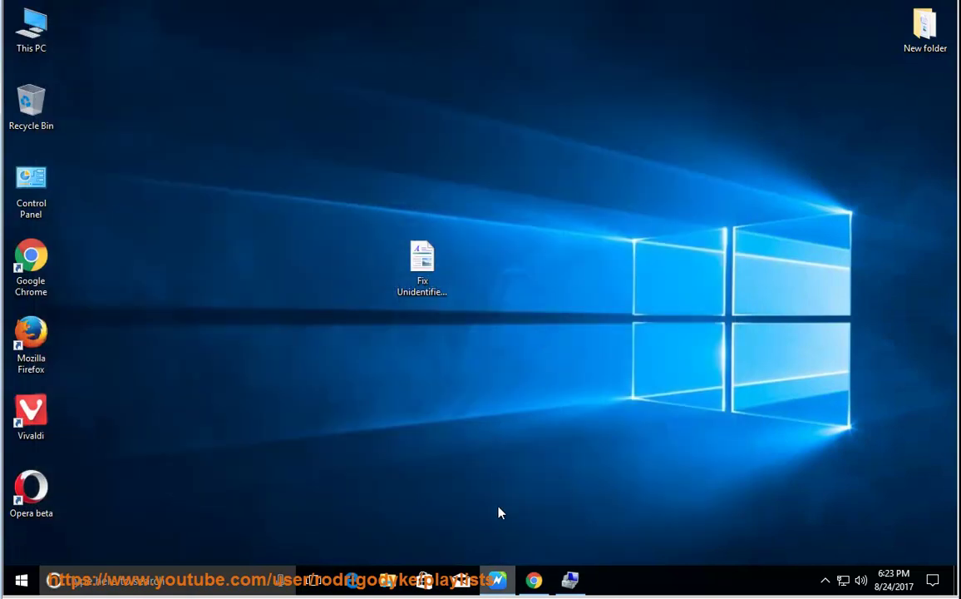
left_click(497, 579)
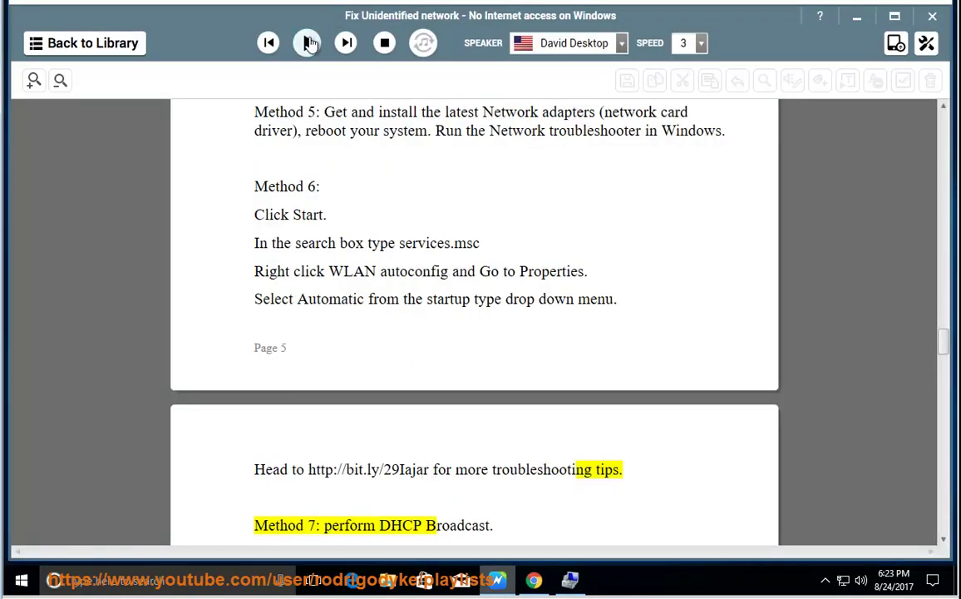
Resume the narration through Method 7's DhcpConnForceBroadcastFlag registry steps
left_click(307, 43)
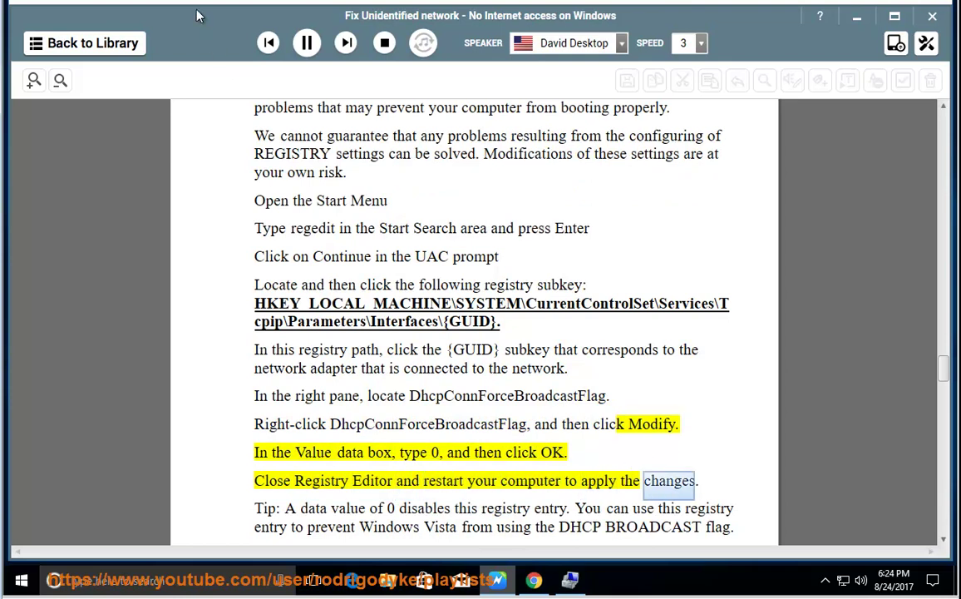
Pause narration, copy the Tcpip Interfaces registry path, and launch REGEDIT from Run
left_click(306, 43)
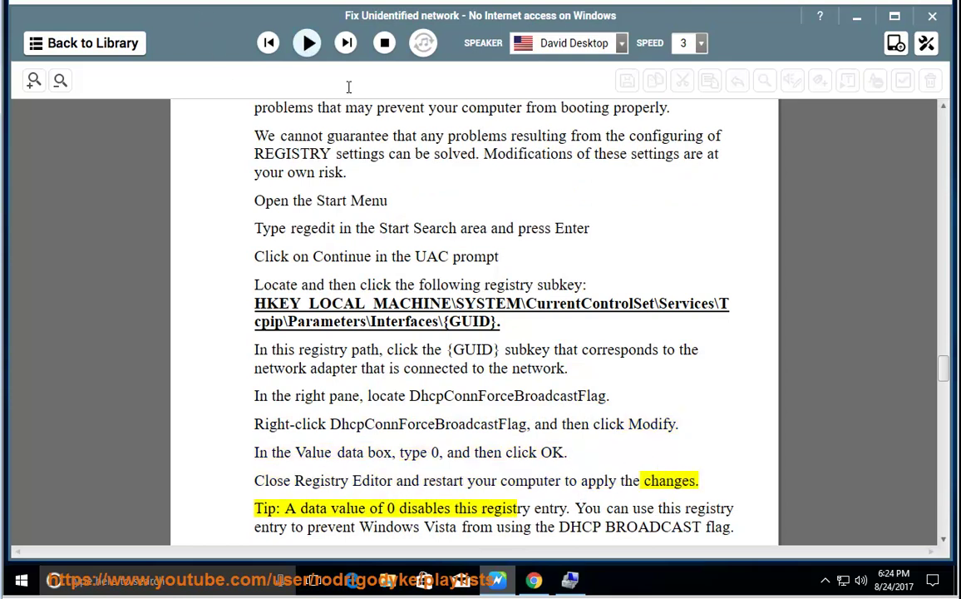
double_click(497, 322)
right_click(365, 313)
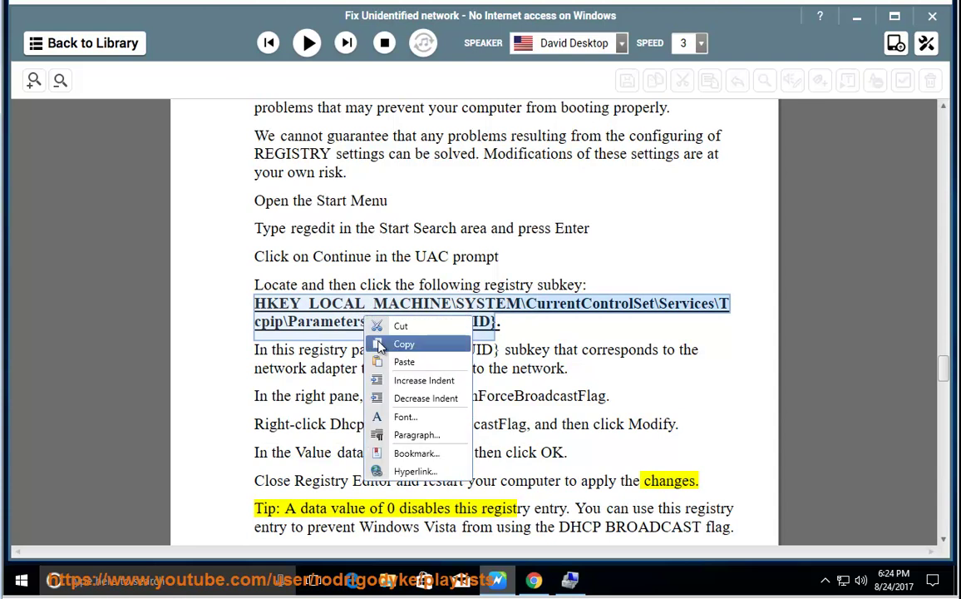
left_click(384, 340)
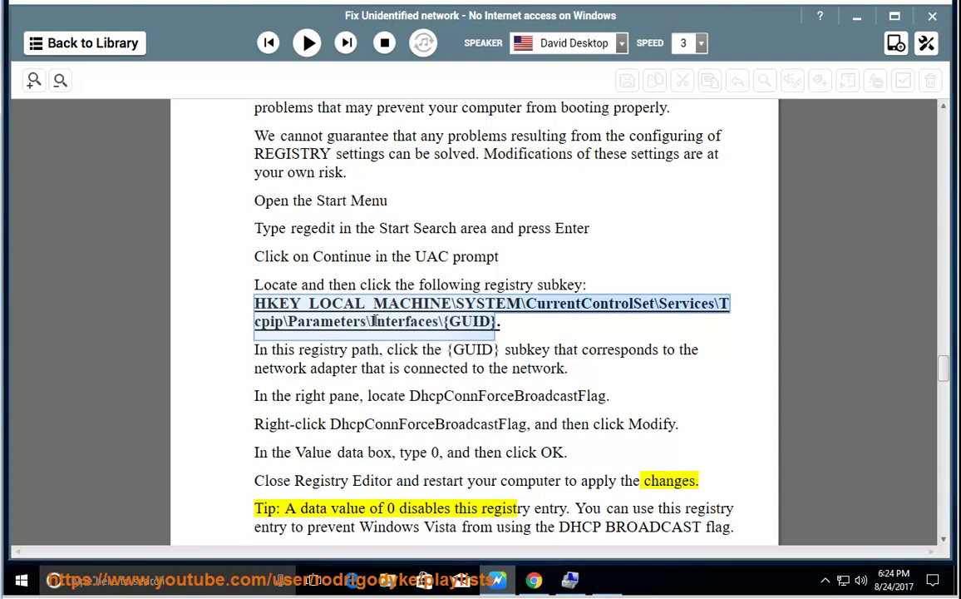
key("super+r")
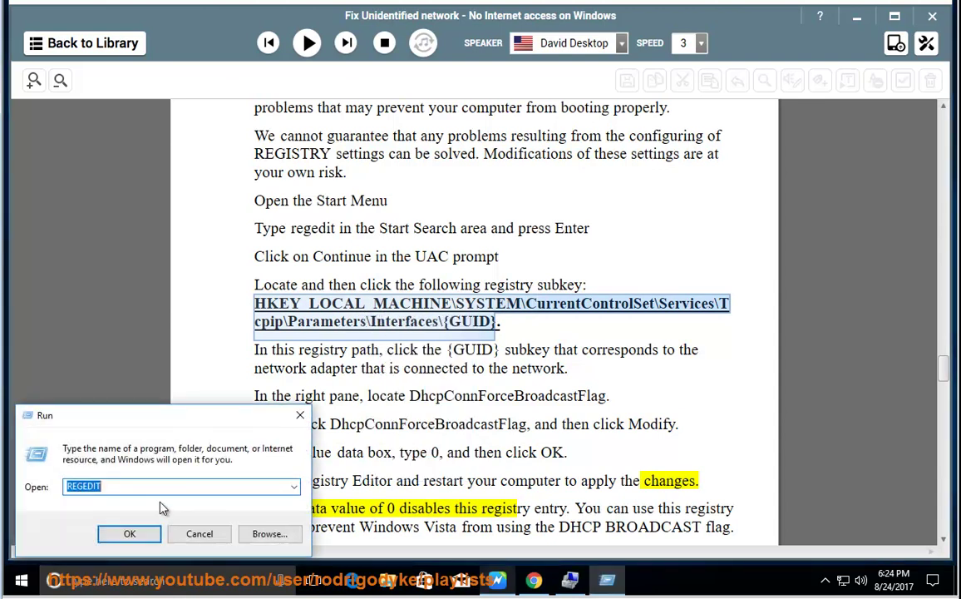
left_click(129, 534)
Approve Registry Editor as administrator and jump to the pasted Tcpip\Parameters\Interfaces path
left_click(431, 392)
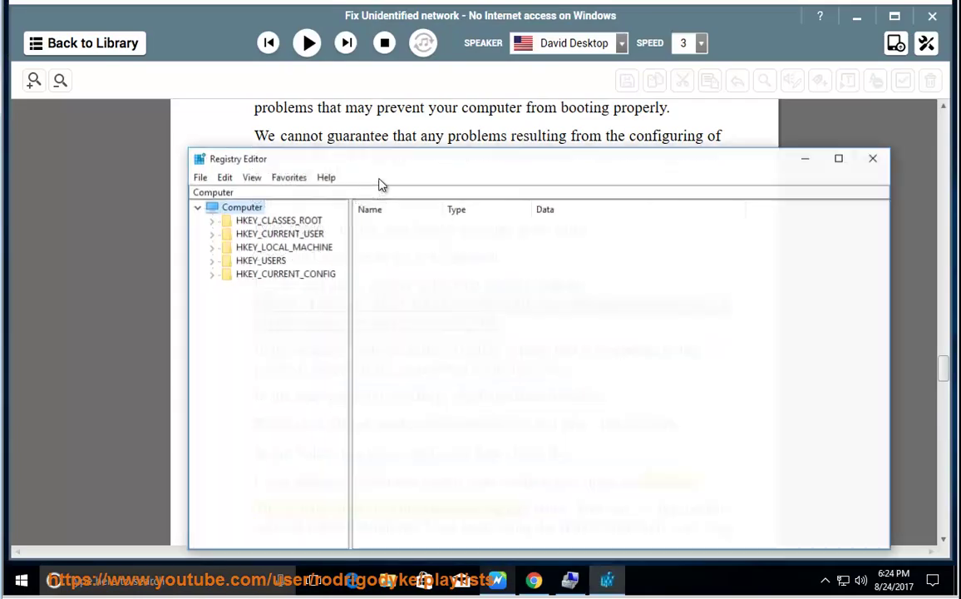
double_click(243, 192)
key("BackSpace")
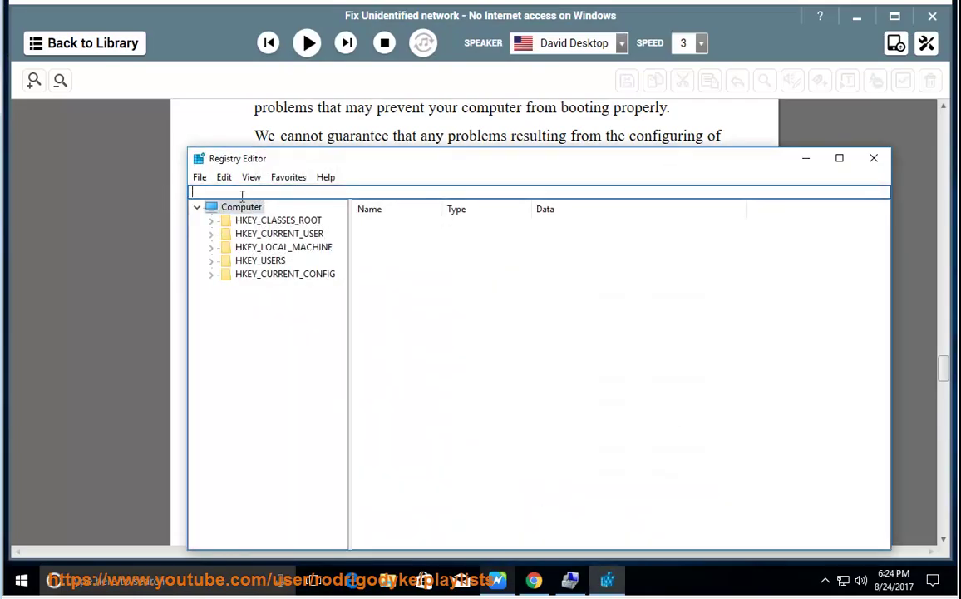
right_click(243, 193)
left_click(293, 263)
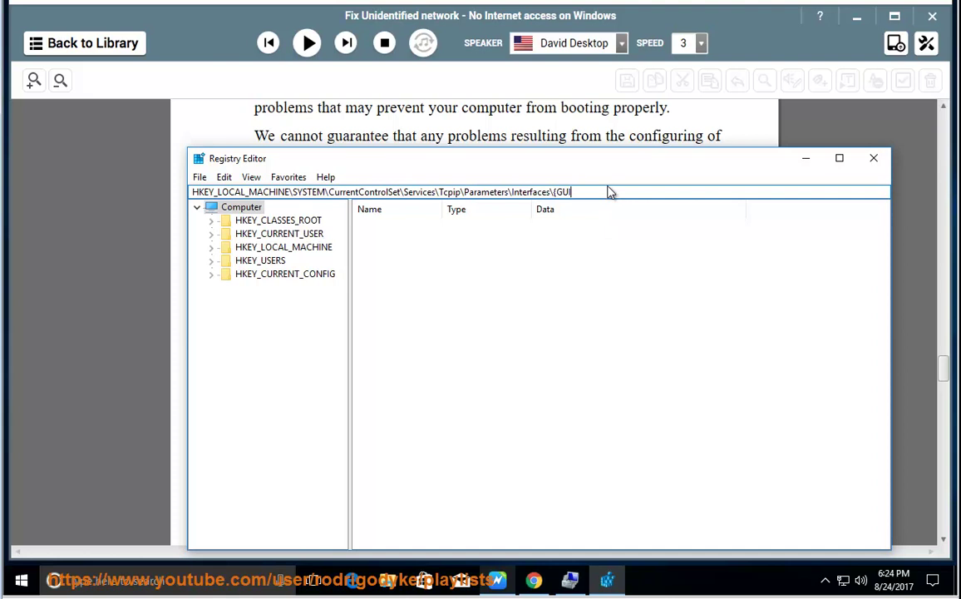
key("BackSpace")
key("BackSpace")
key("BackSpace")
key("Return")
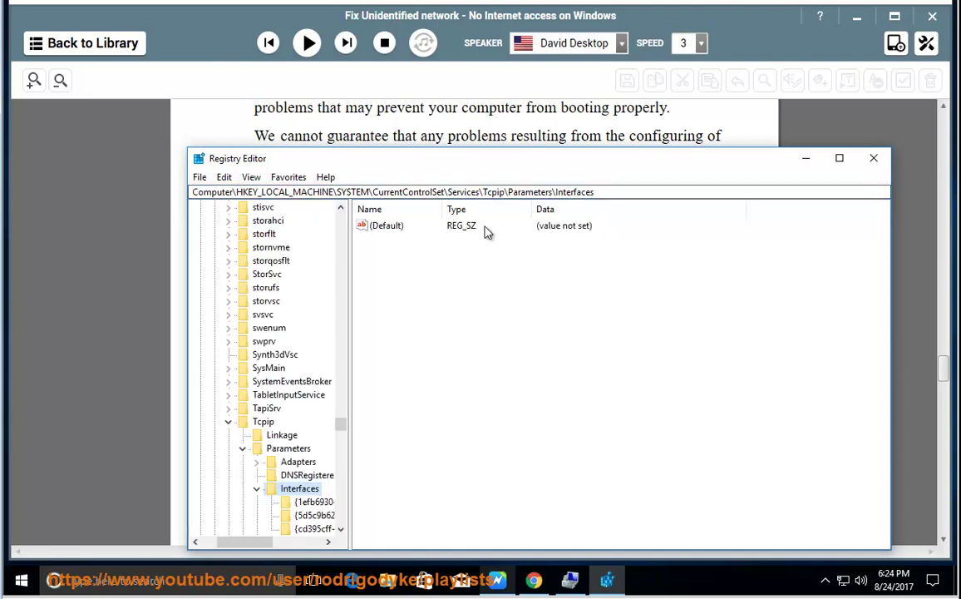
Enlarge Registry Editor and browse the interface subkeys, checking EnableDHCP
left_click_drag(489, 162, 526, 72)
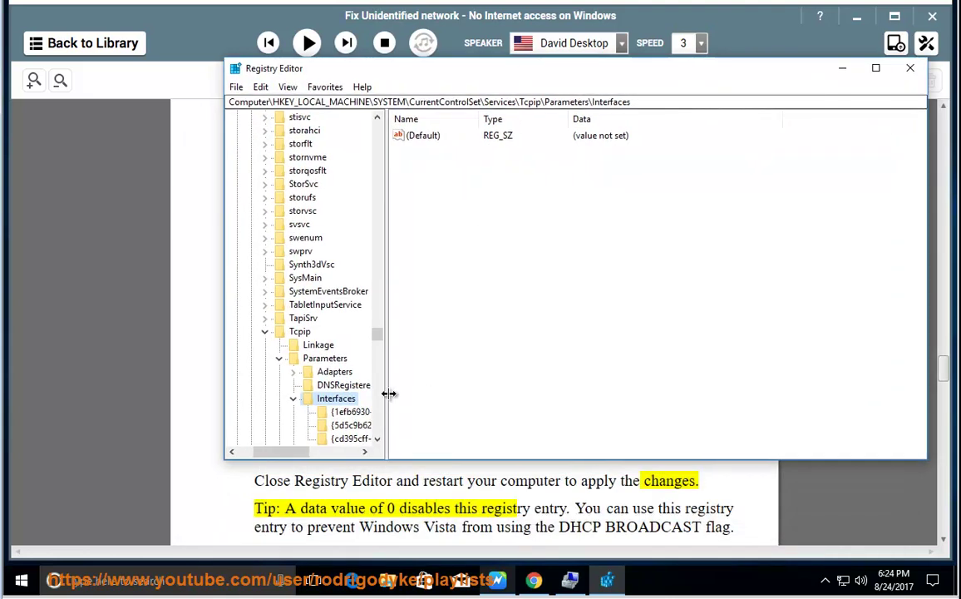
left_click_drag(388, 394, 466, 395)
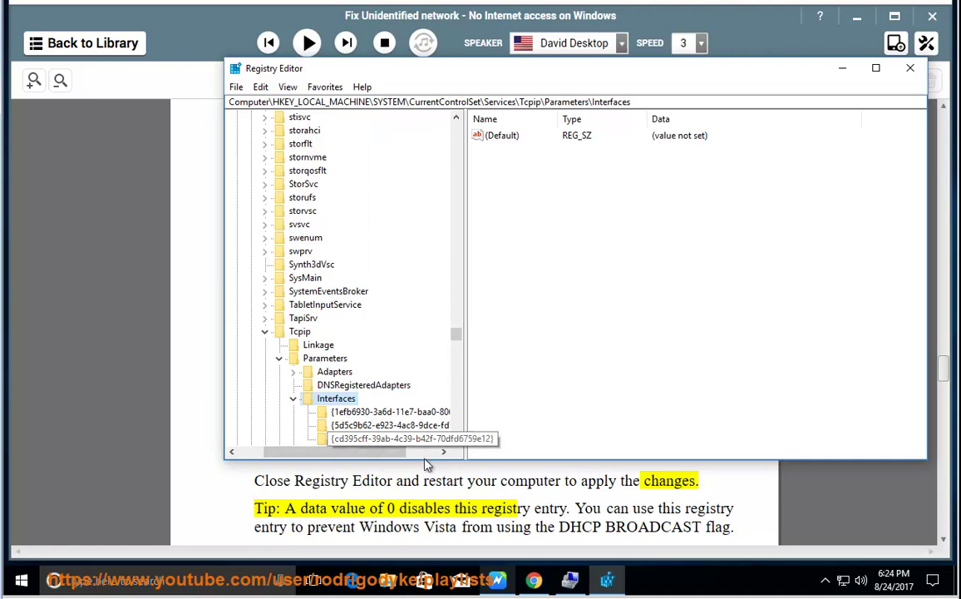
left_click_drag(435, 457, 433, 502)
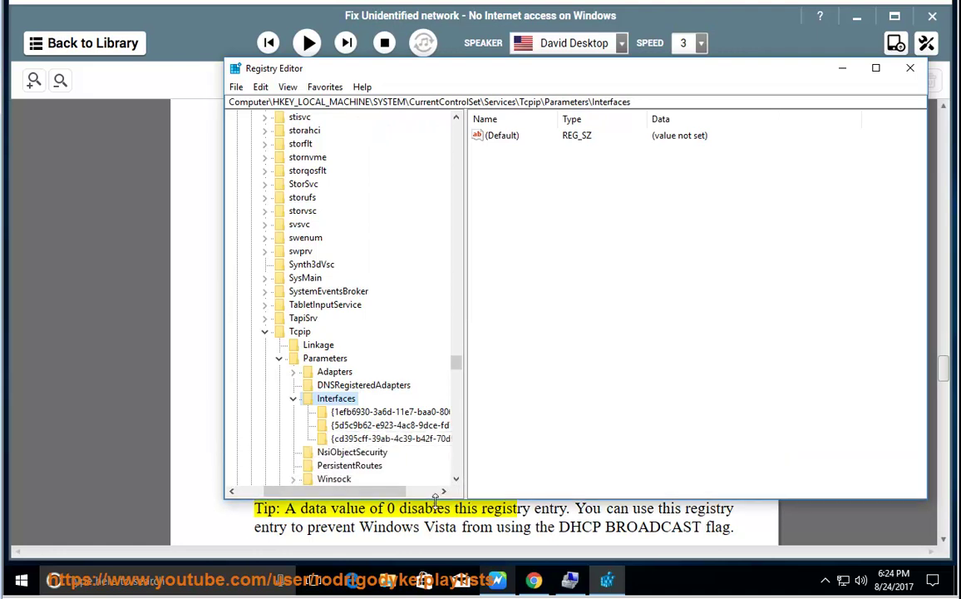
left_click(382, 412)
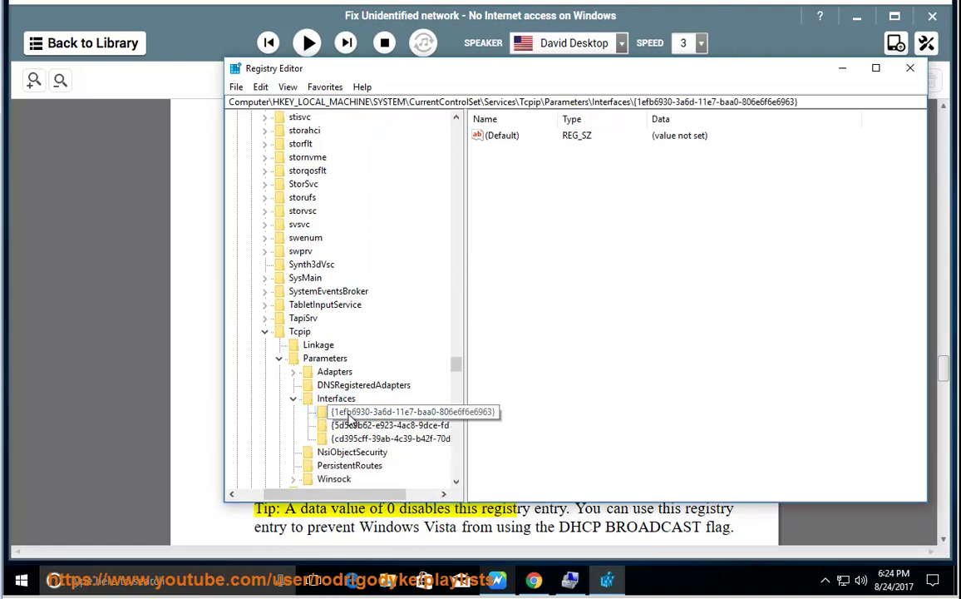
left_click(351, 427)
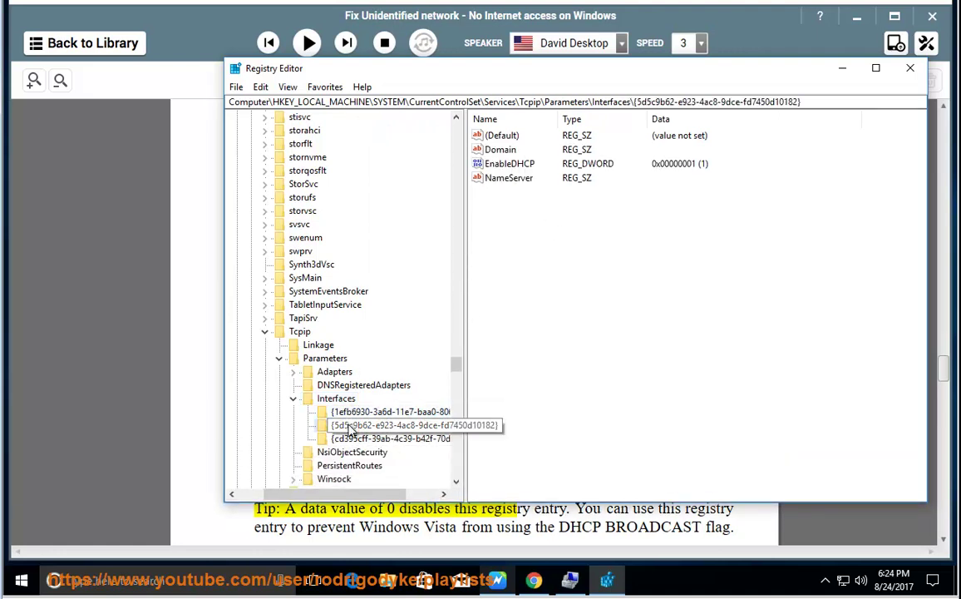
left_click(503, 168)
left_click(366, 440)
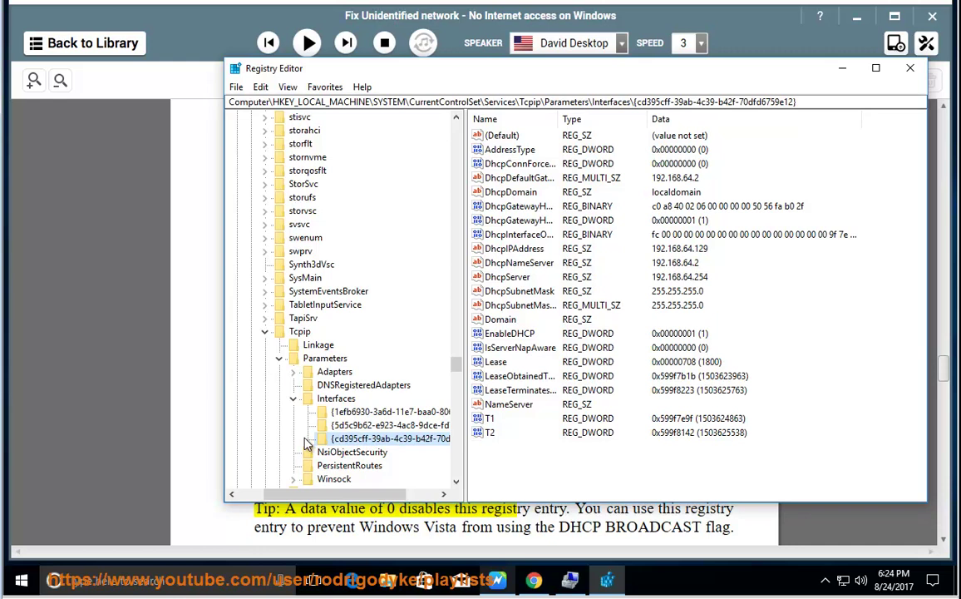
left_click(359, 426)
Mark DhcpConnForceBroadcastFlag in the guide, then open the {cd395cff…} subkey with widened Name column
left_click(478, 508)
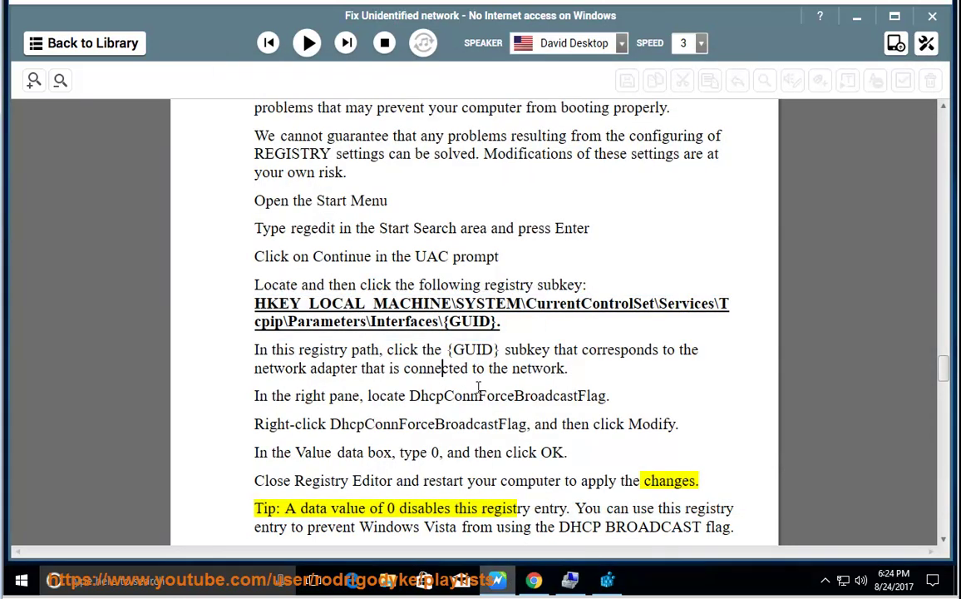
double_click(432, 397)
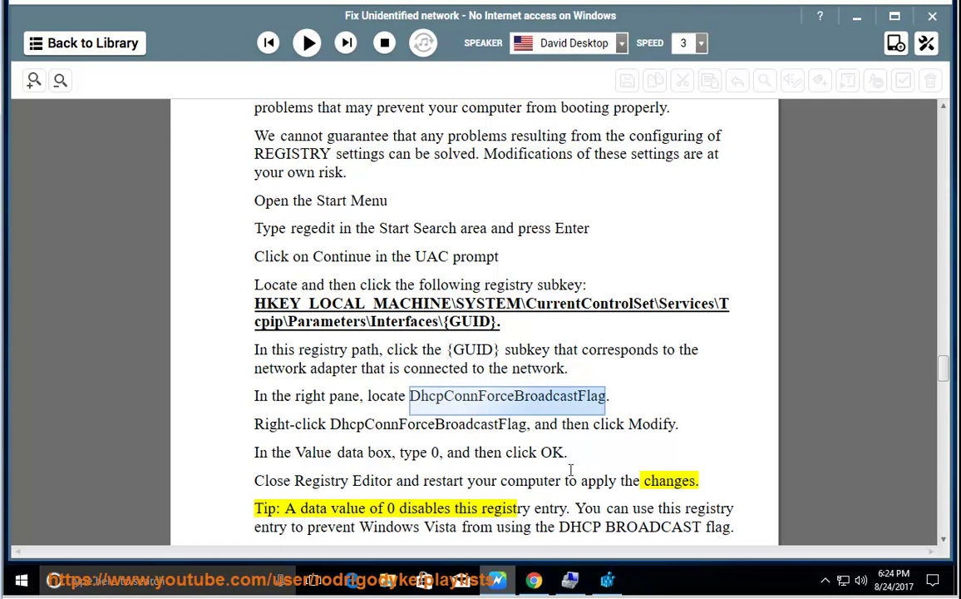
left_click(607, 578)
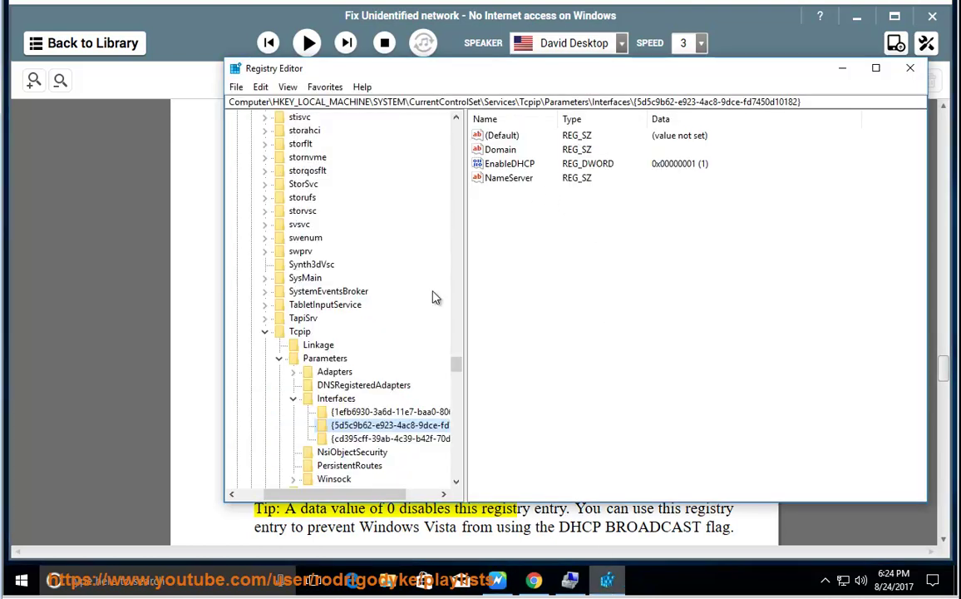
left_click(382, 438)
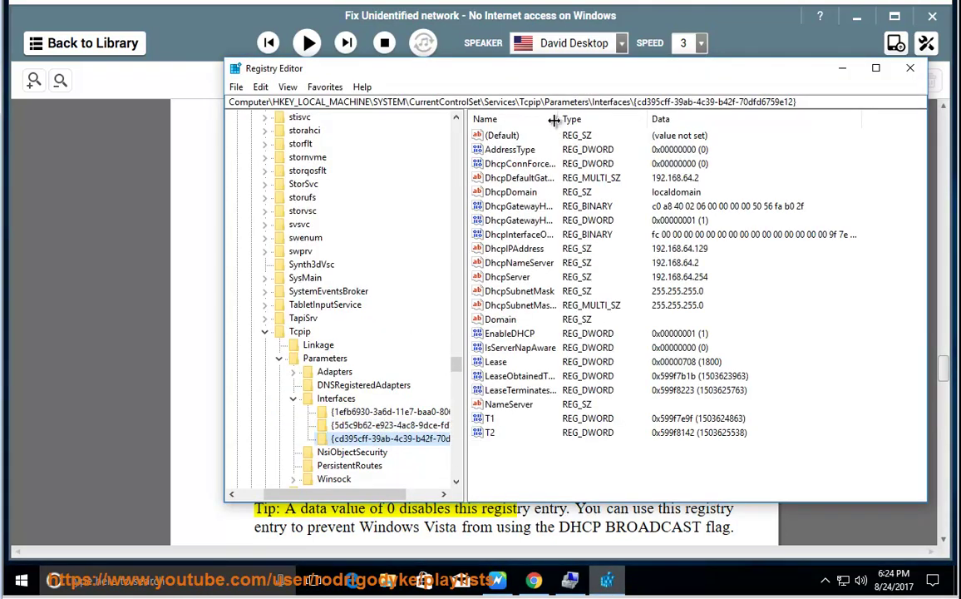
left_click_drag(553, 121, 665, 124)
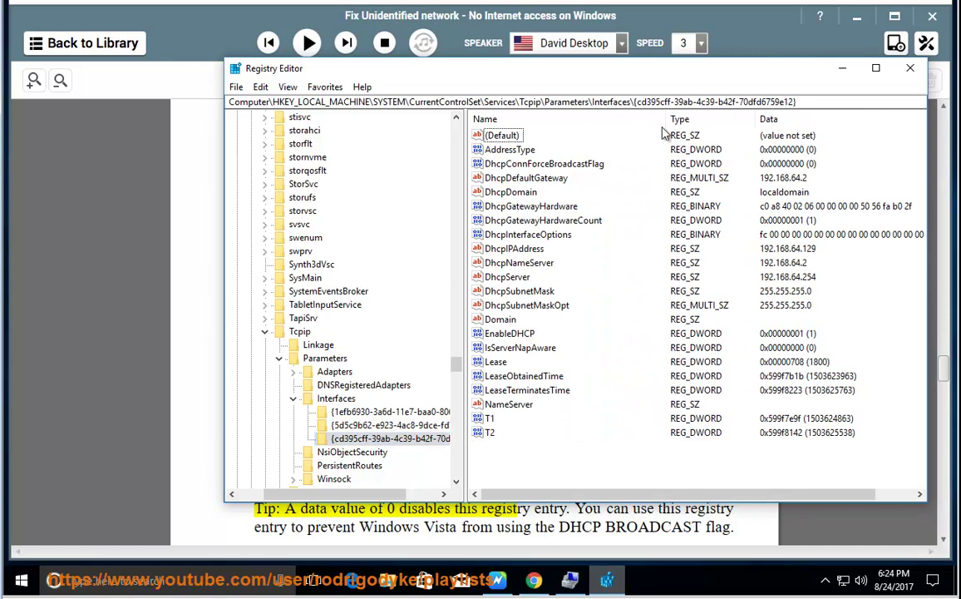
left_click(594, 221)
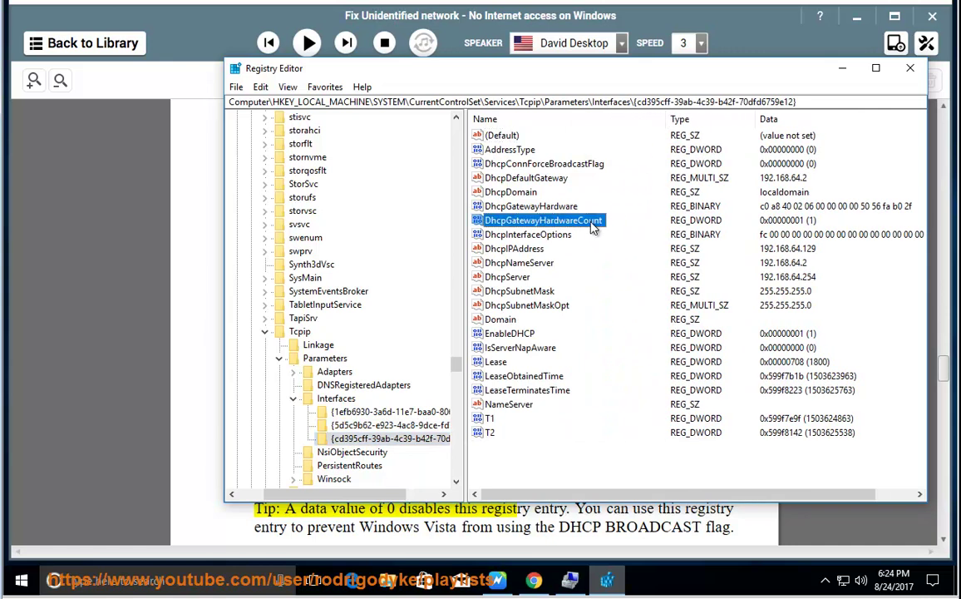
Confirm DhcpConnForceBroadcastFlag stays at 0 via Modify, then return to the guide
left_click(497, 585)
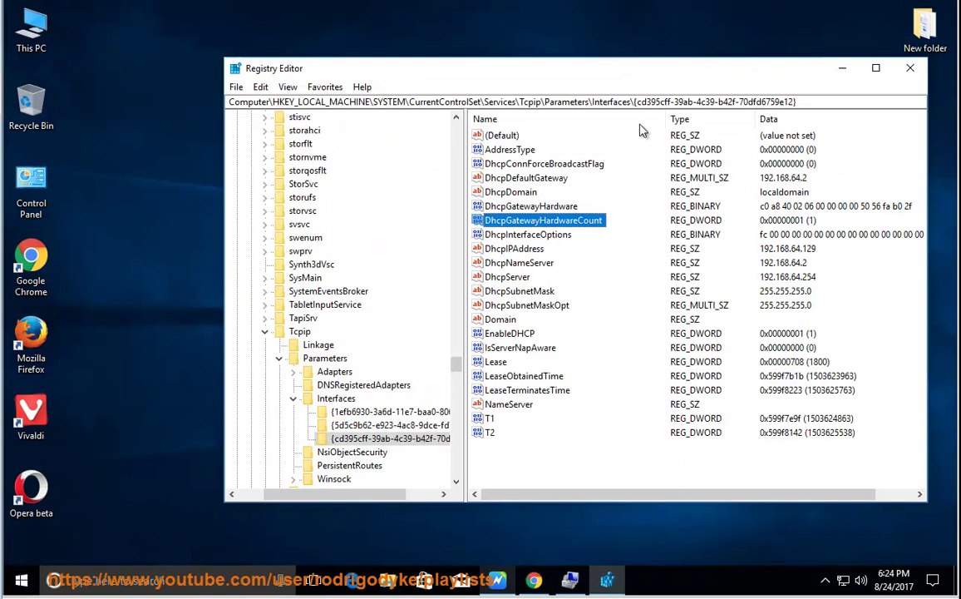
left_click(564, 165)
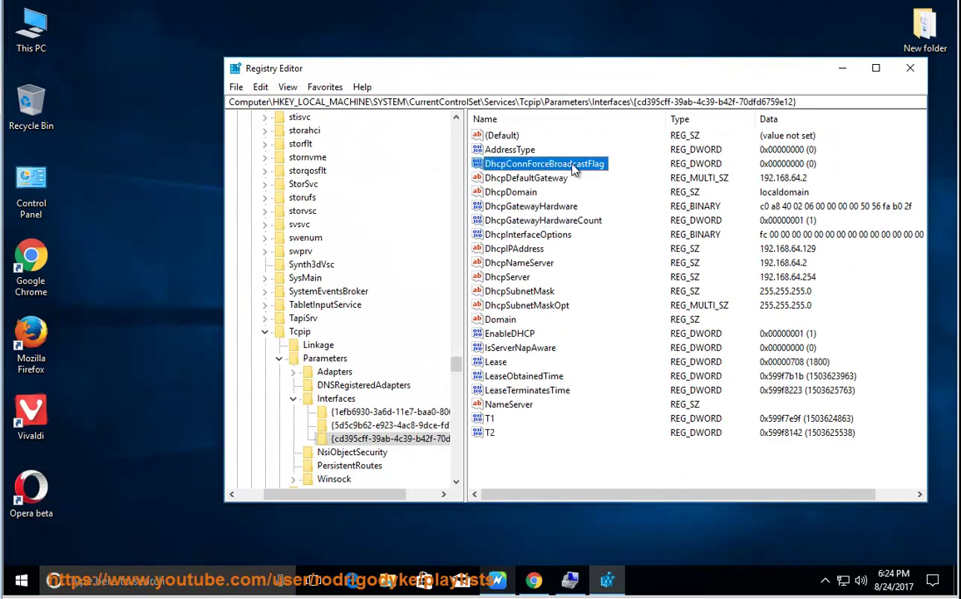
right_click(587, 167)
left_click(594, 177)
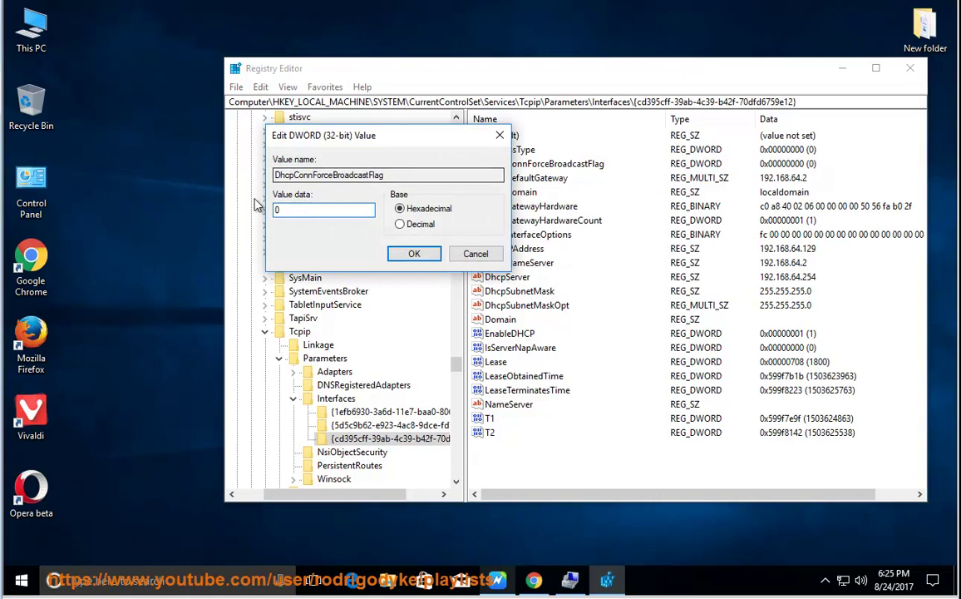
left_click(474, 253)
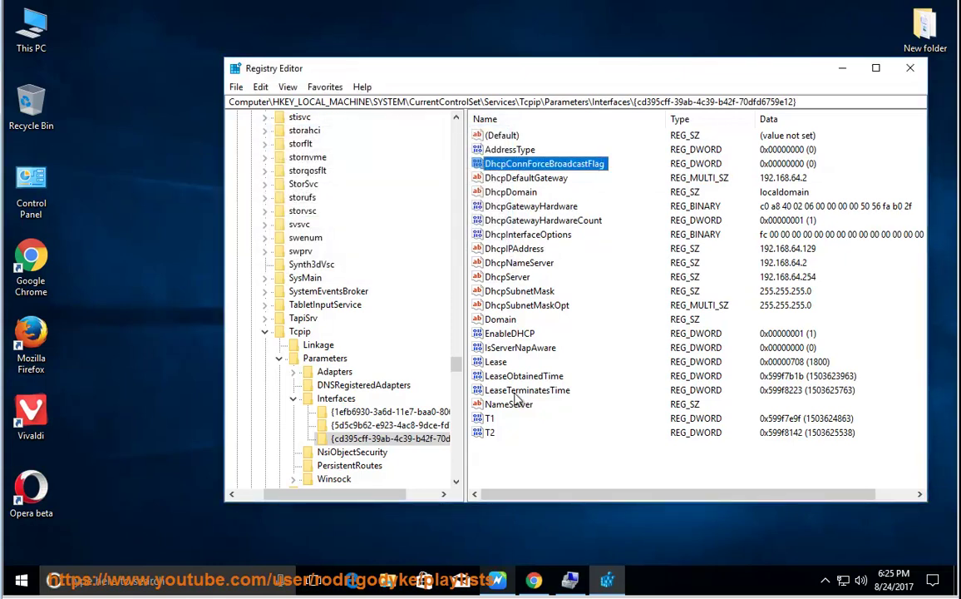
left_click(502, 566)
Read Method 7's tip and the power-users event logs line aloud, then pause
left_click(496, 420)
scroll(492, 418, "down", 1)
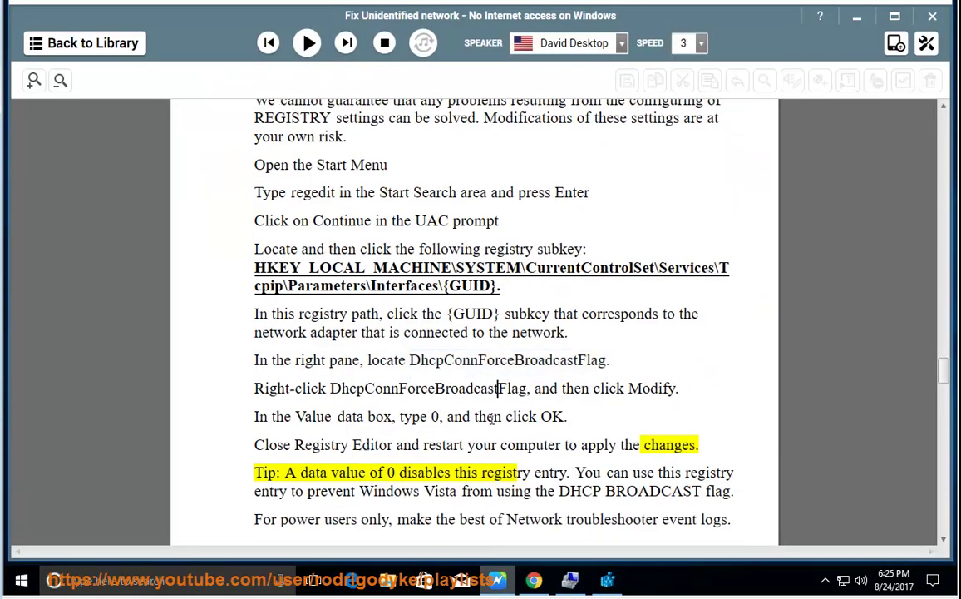
left_click(307, 42)
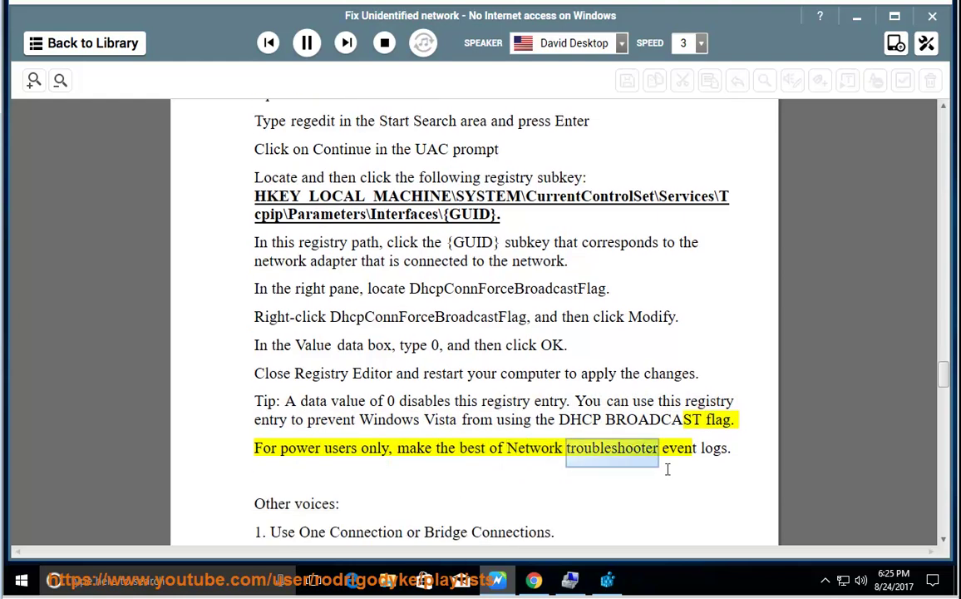
left_click(306, 42)
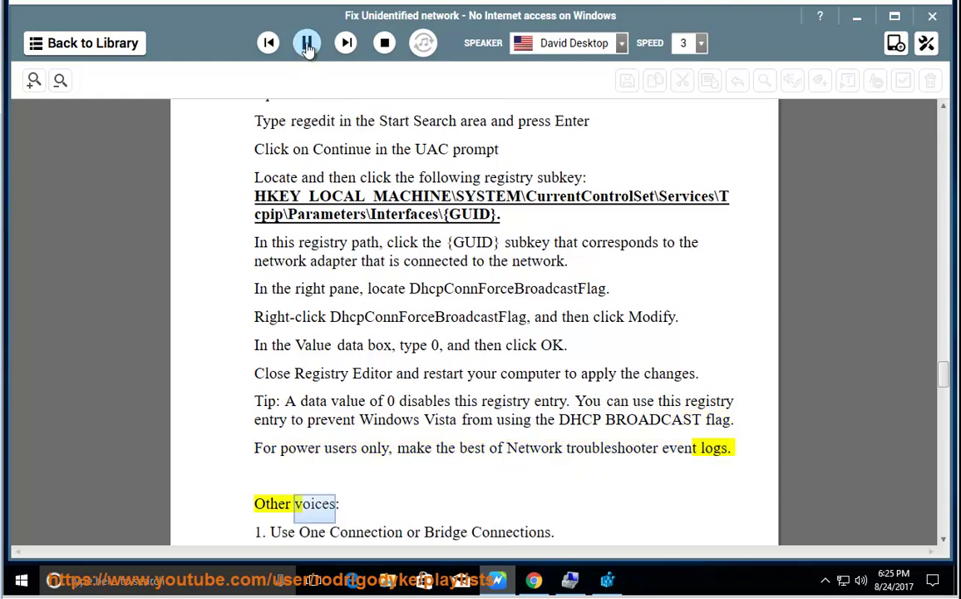
Copy the word 'event' from the guide
double_click(675, 442)
right_click(675, 442)
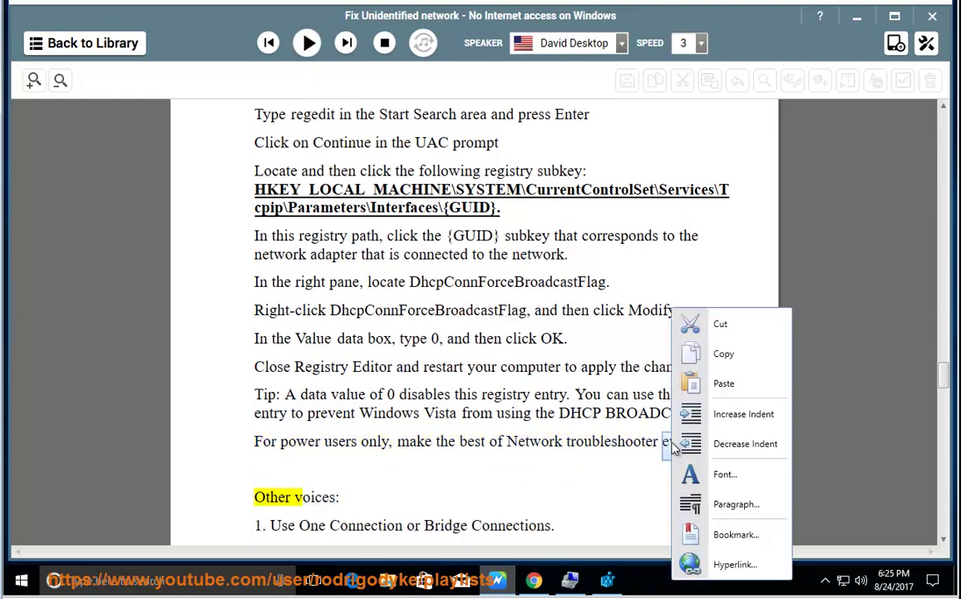
left_click(690, 350)
Search 'event', launch Event Viewer, and open Windows Logs > System
left_click(246, 582)
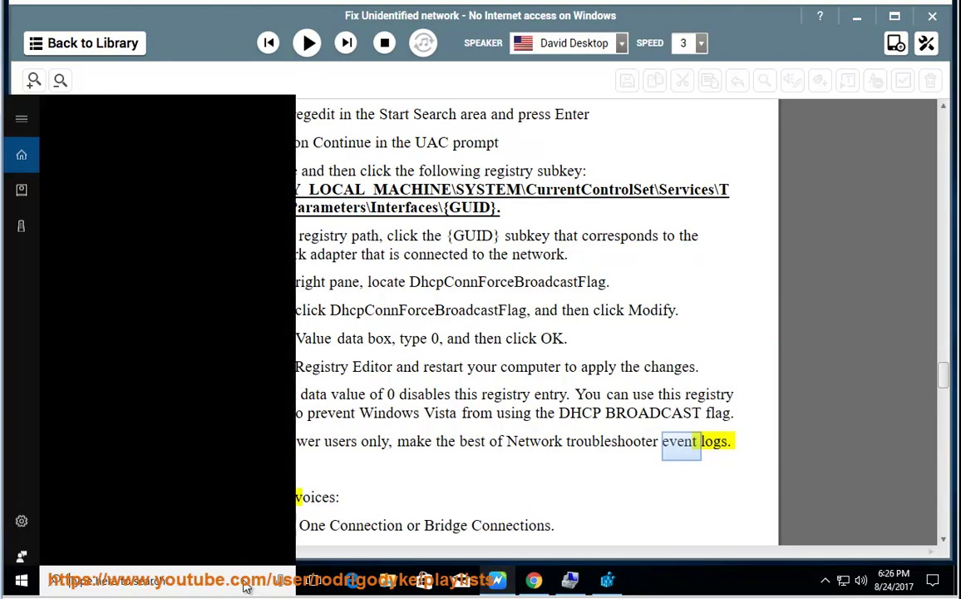
type("event")
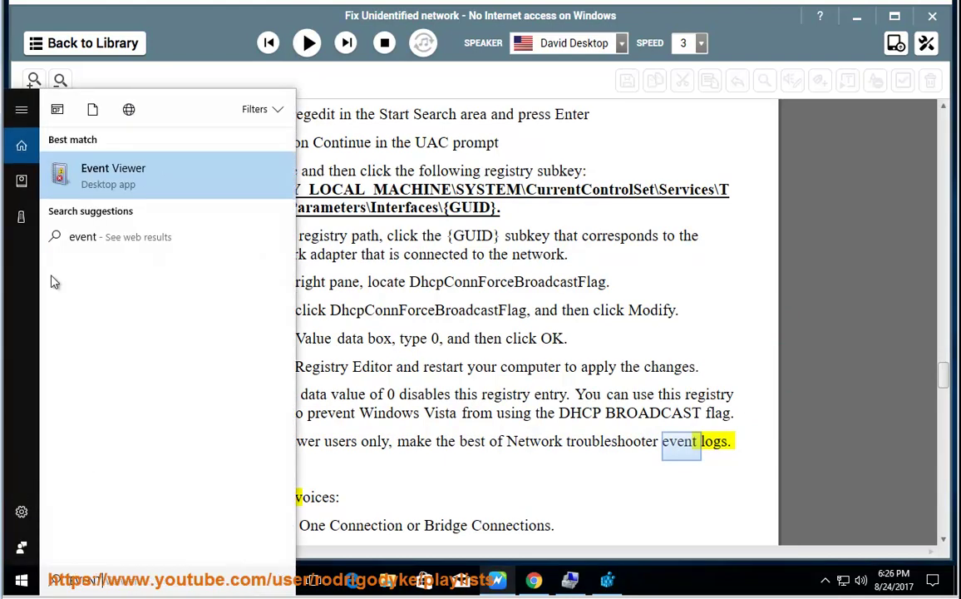
left_click(94, 184)
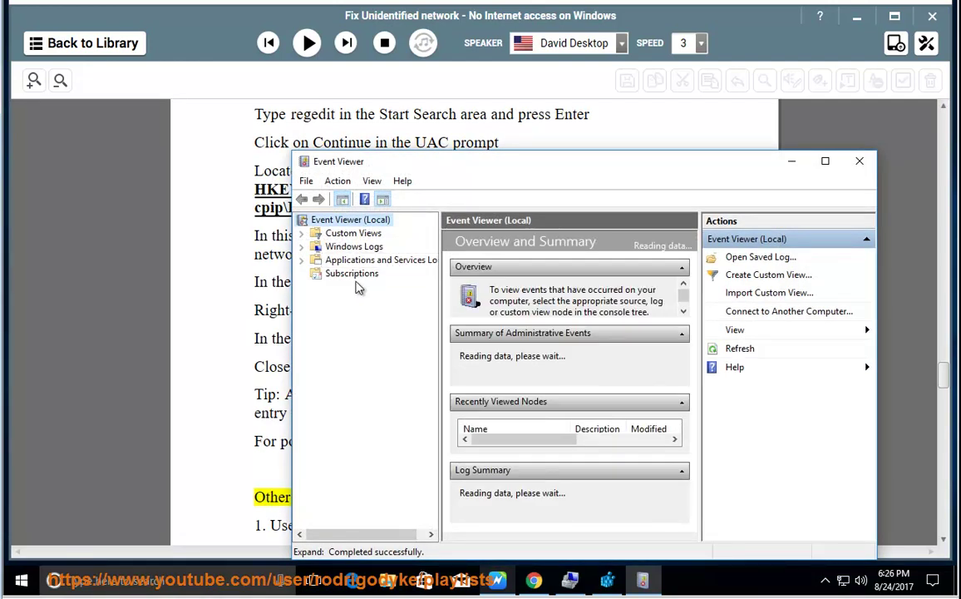
left_click(301, 247)
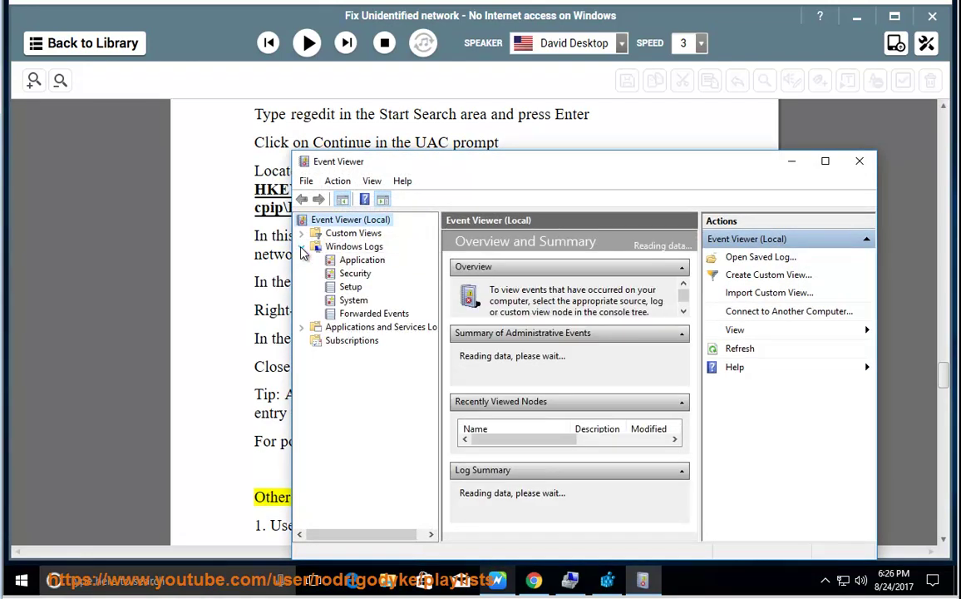
left_click(354, 300)
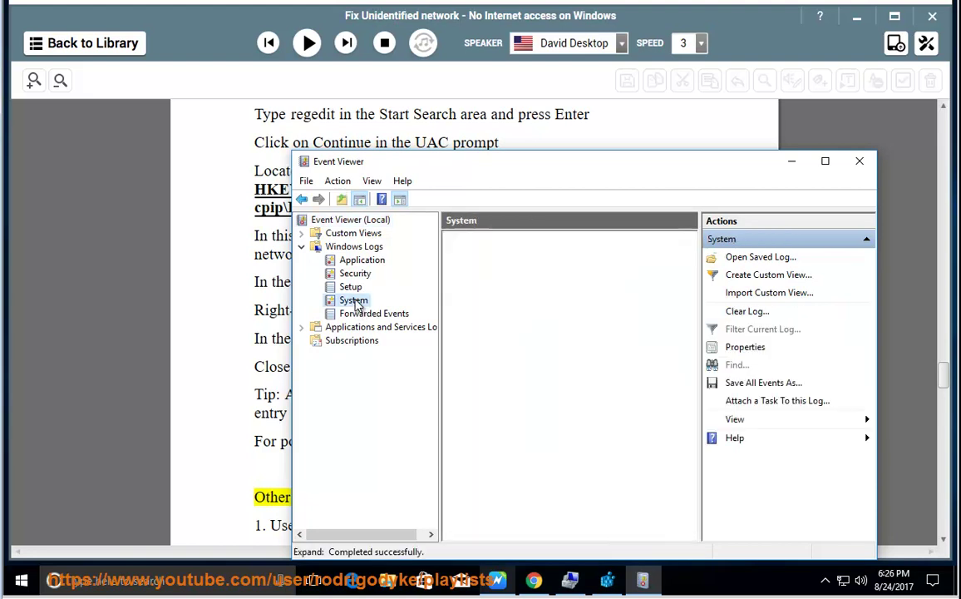
Maximize Event Viewer, widen Source, review the 5:57:58 PM and 3:03:57 PM DNS Client warnings, then minimize
left_click_drag(660, 156, 661, 152)
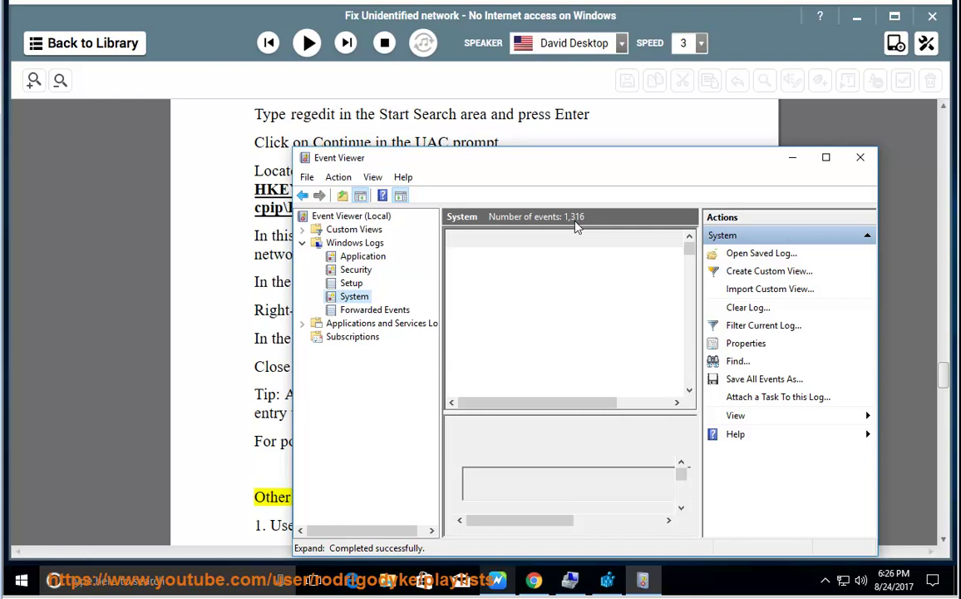
left_click_drag(594, 166, 621, 114)
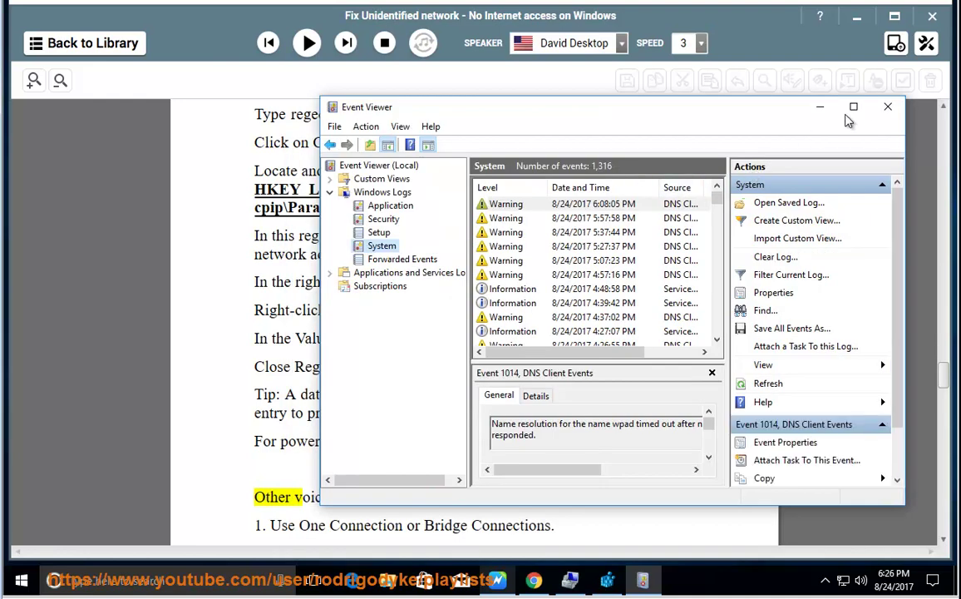
double_click(765, 105)
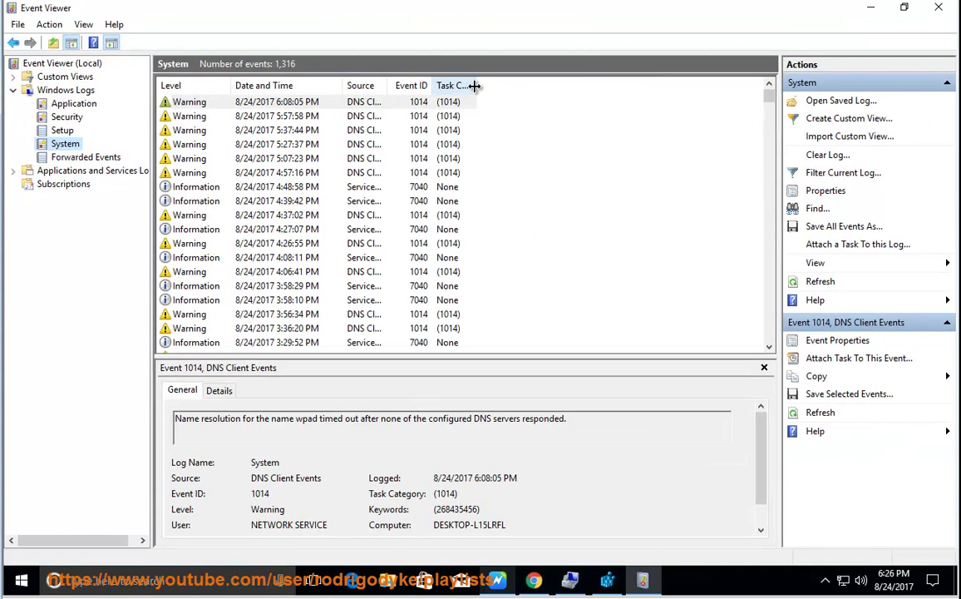
left_click_drag(392, 85, 515, 85)
left_click(491, 101)
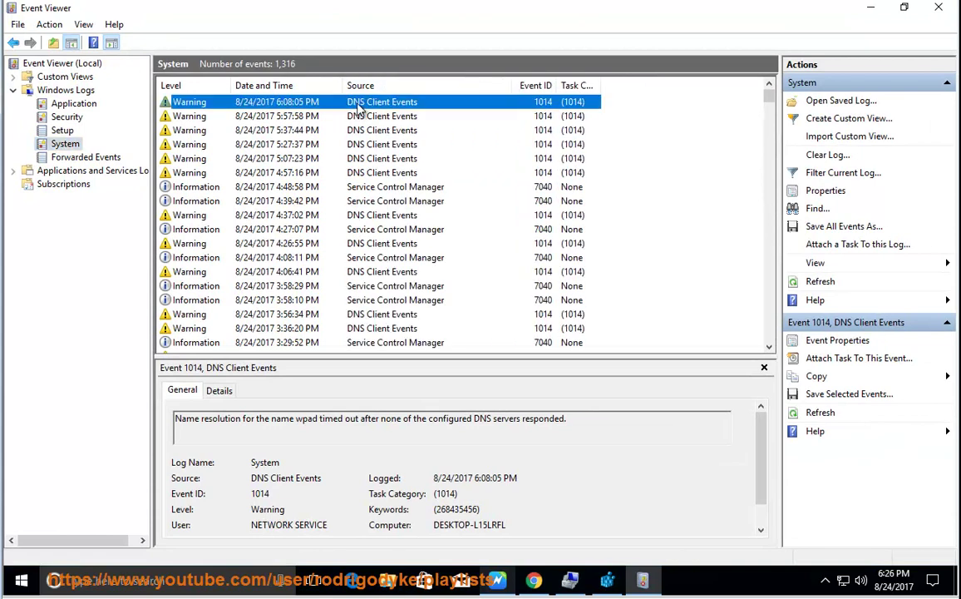
left_click(380, 116)
scroll(372, 183, "down", 7)
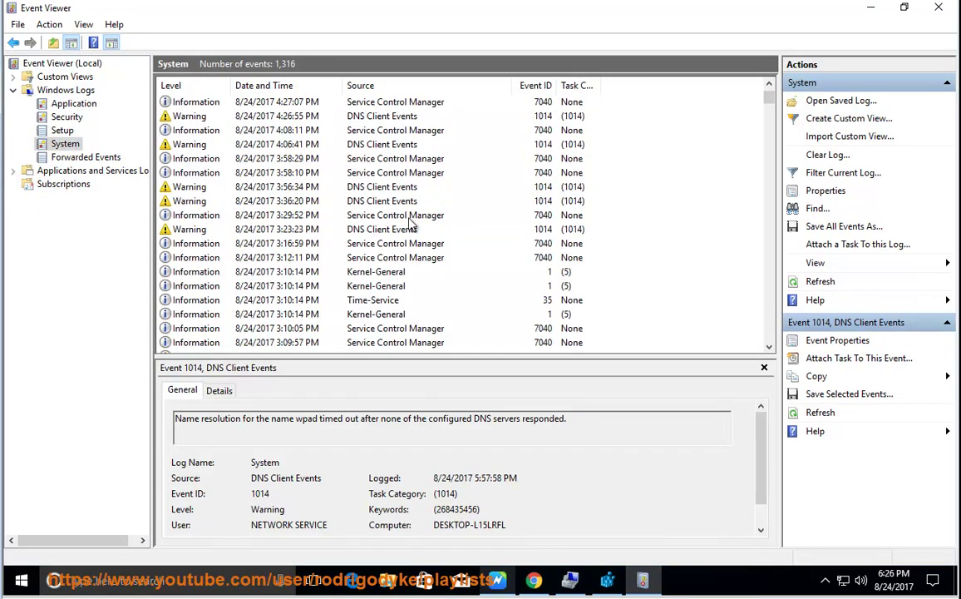
left_click(341, 271)
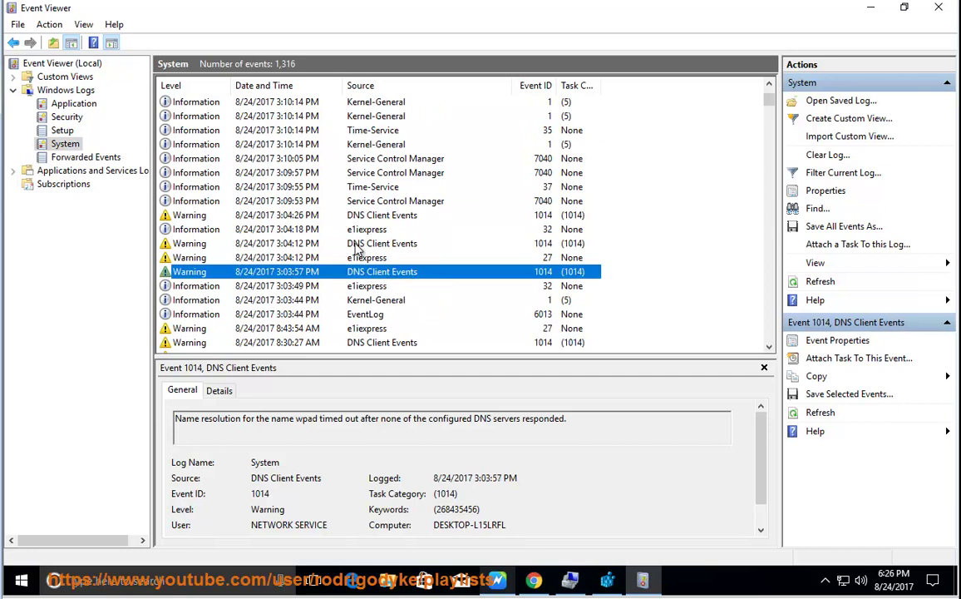
left_click(870, 7)
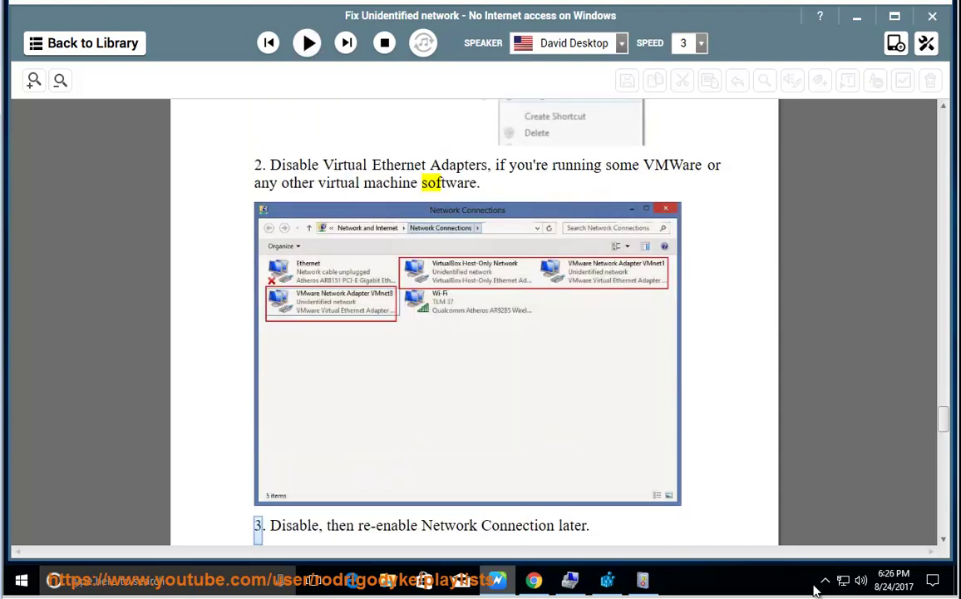
Go from the tray network icon through Network and Sharing Center to Change adapter settings
right_click(843, 580)
left_click(840, 571)
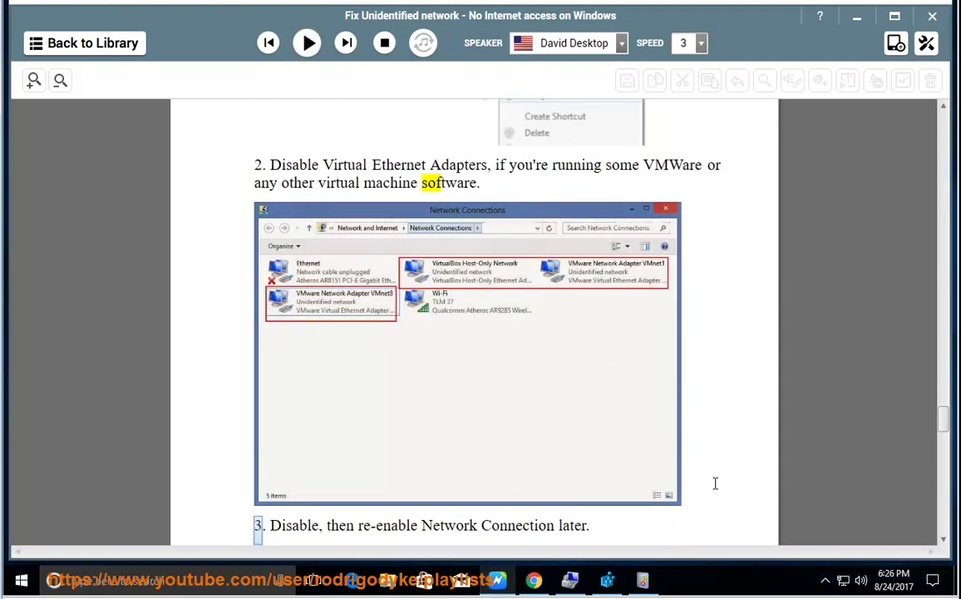
left_click(699, 62)
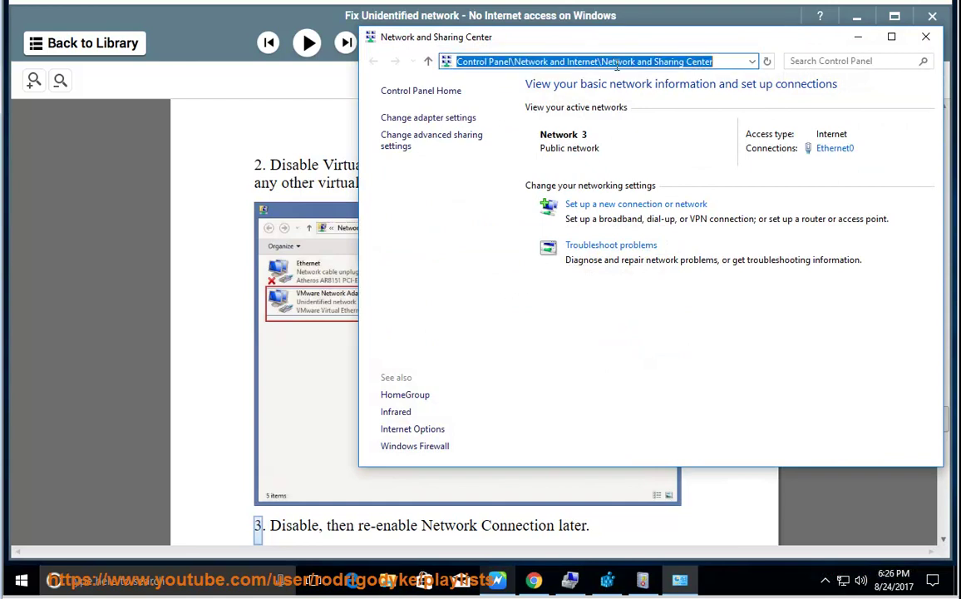
left_click(449, 121)
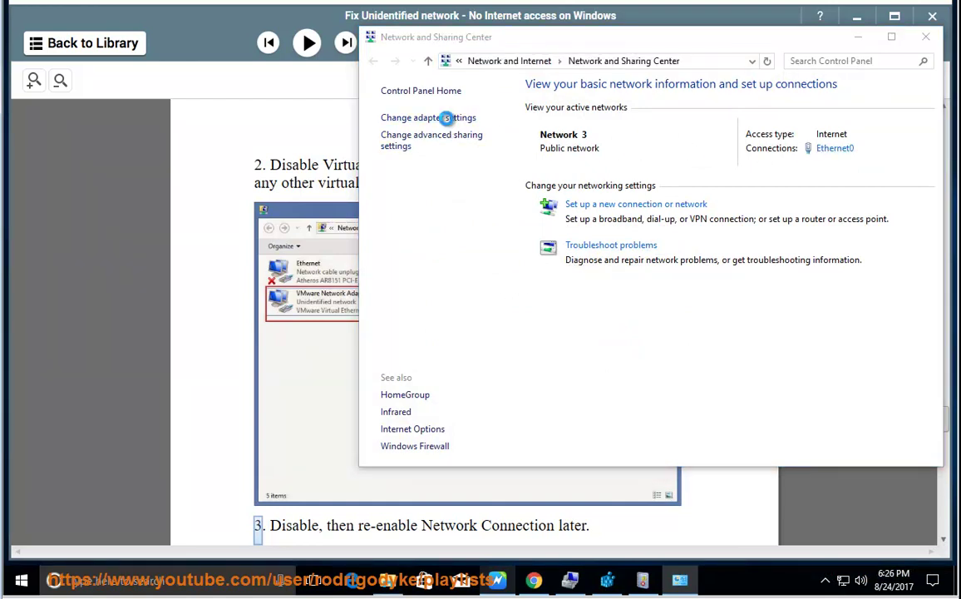
Bring up Ethernet0's disable option, then resume reading tip 3 aloud
left_click_drag(159, 13, 520, 212)
right_click(407, 270)
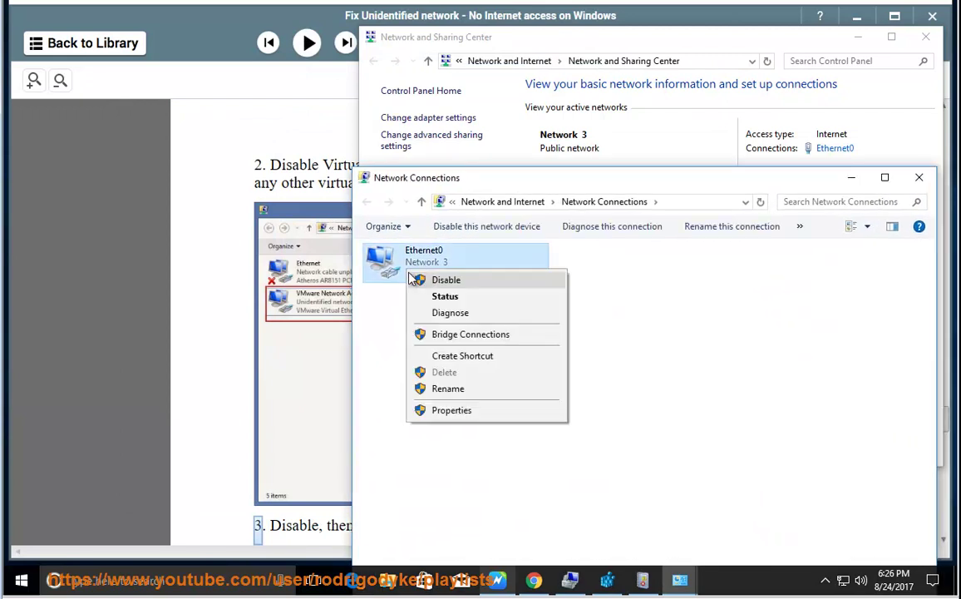
left_click(446, 280)
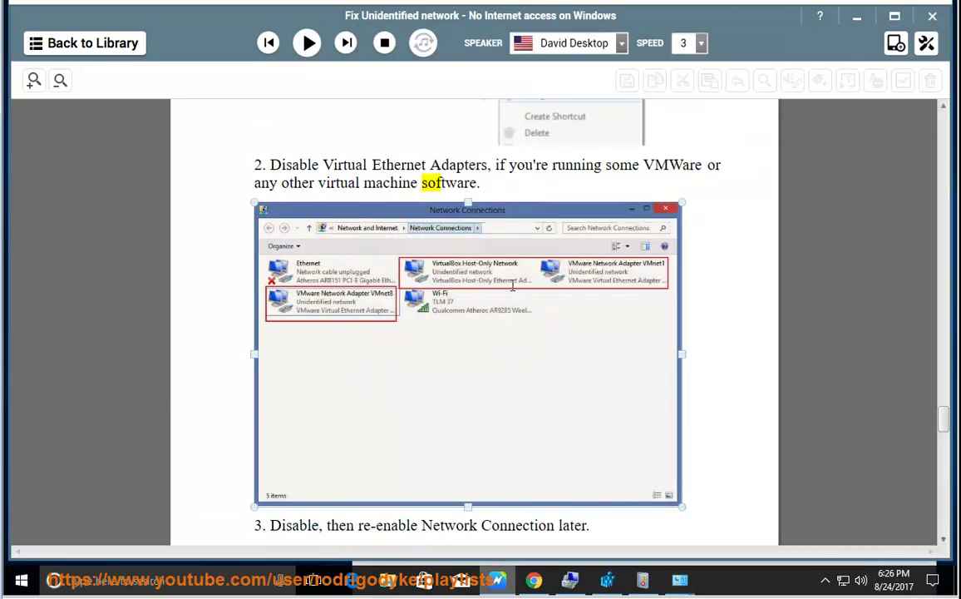
left_click(307, 42)
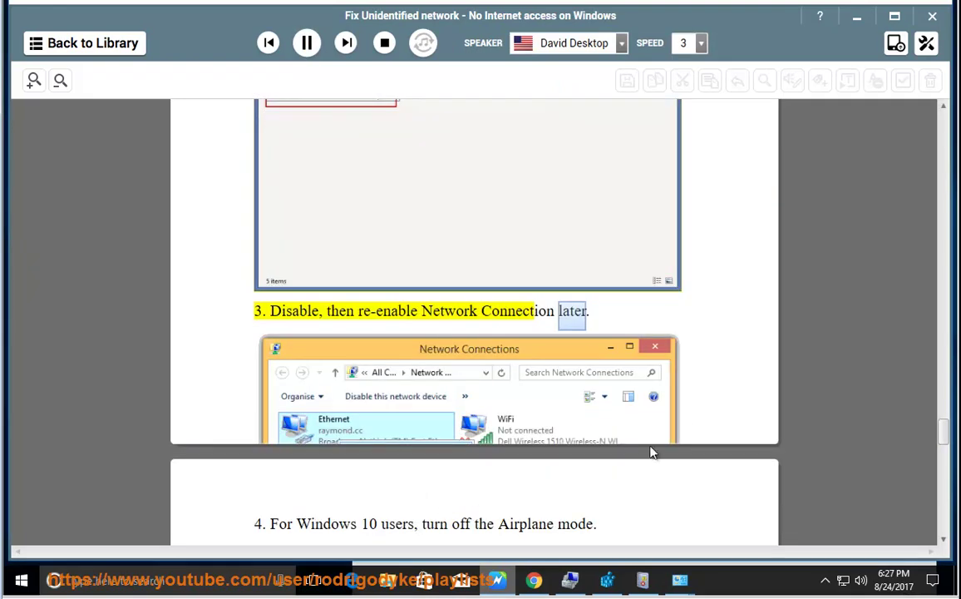
mouse_move(678, 579)
left_click(725, 528)
right_click(454, 260)
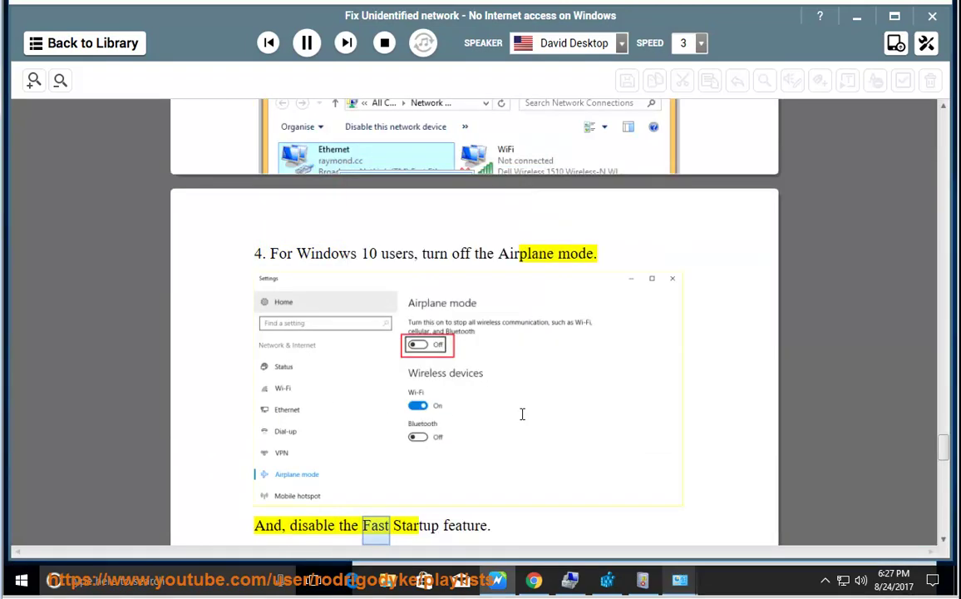
left_click(306, 42)
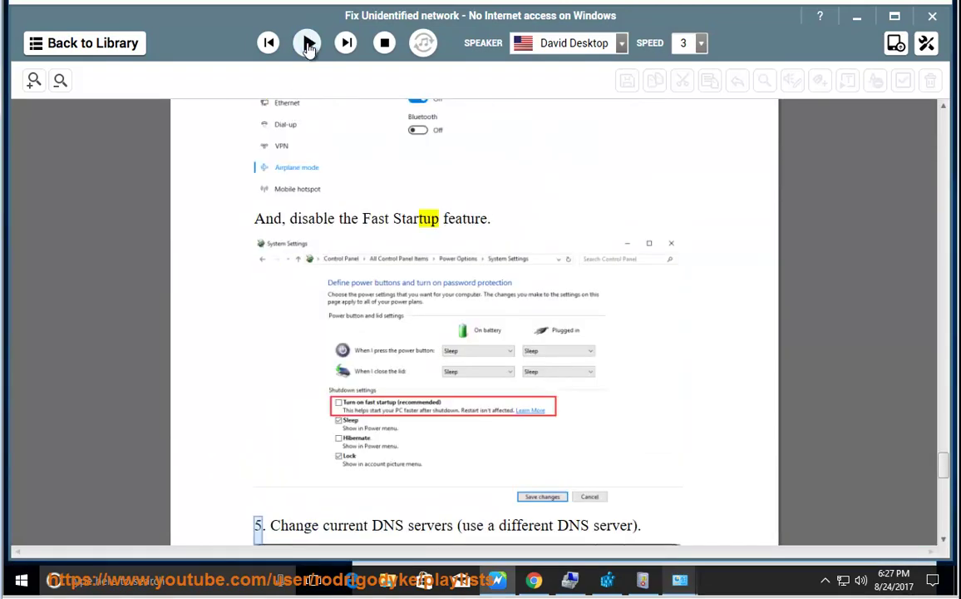
scroll(562, 303, "up", 5)
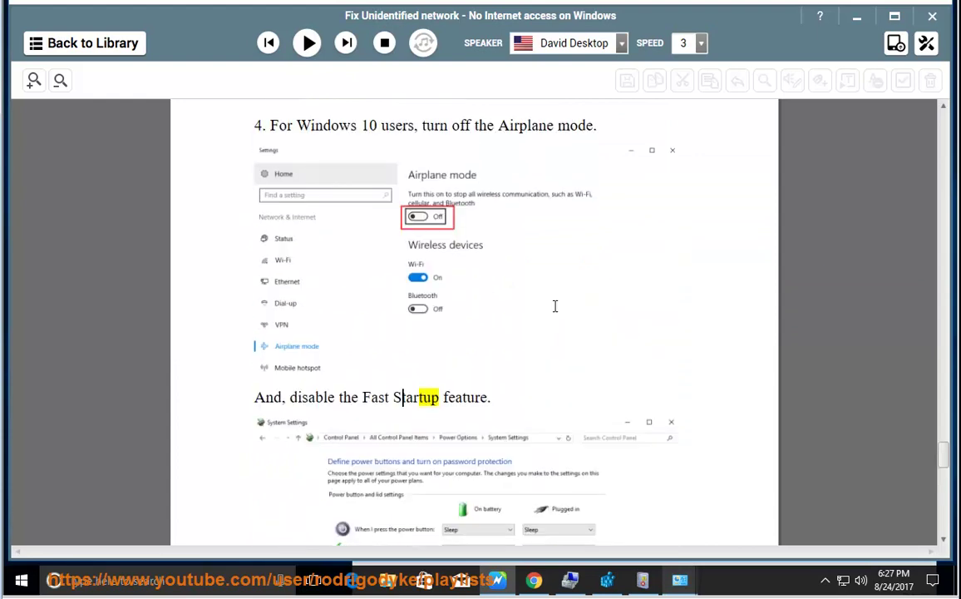
double_click(529, 160)
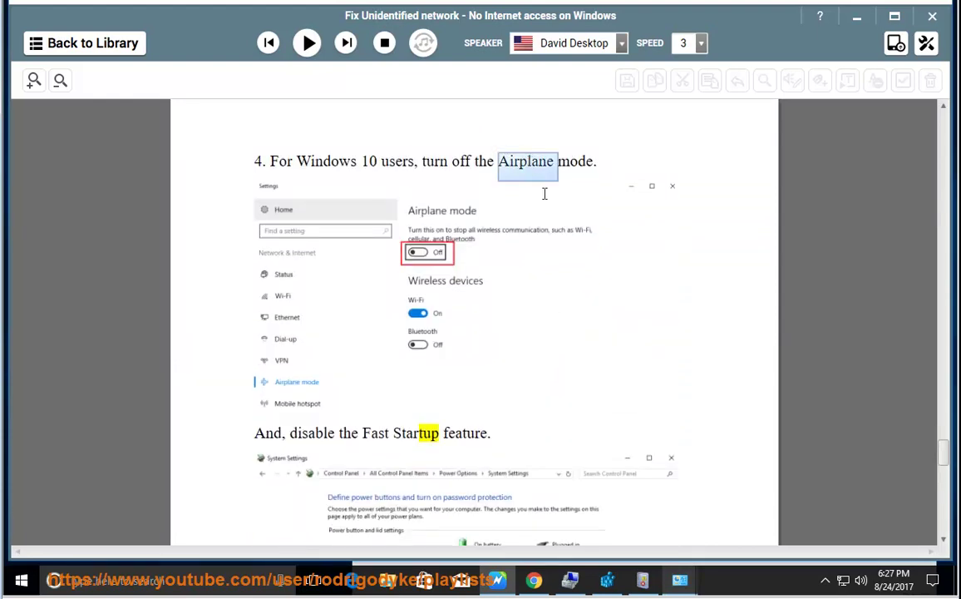
left_click(22, 579)
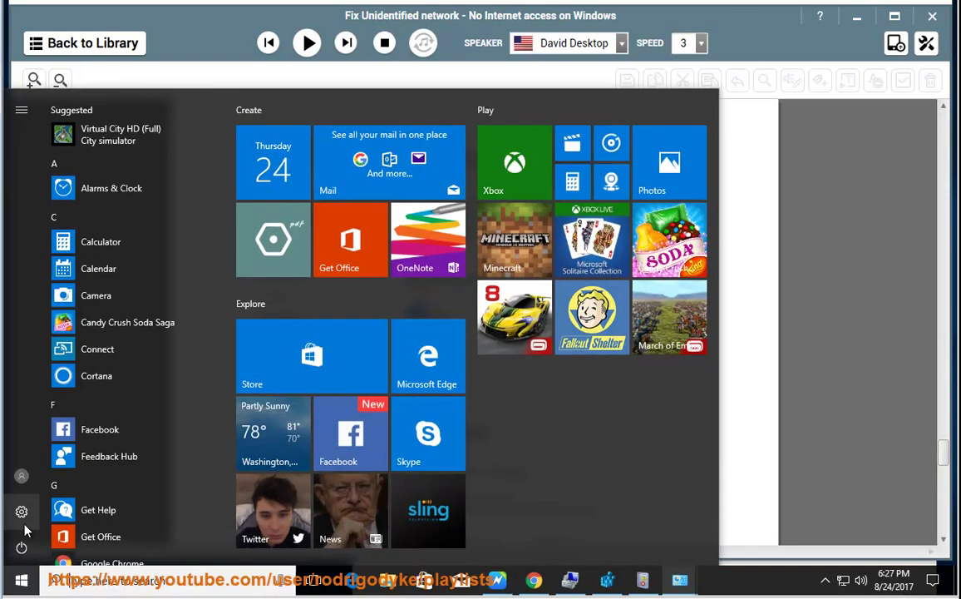
left_click(21, 474)
left_click_drag(463, 46, 626, 222)
type("AIR")
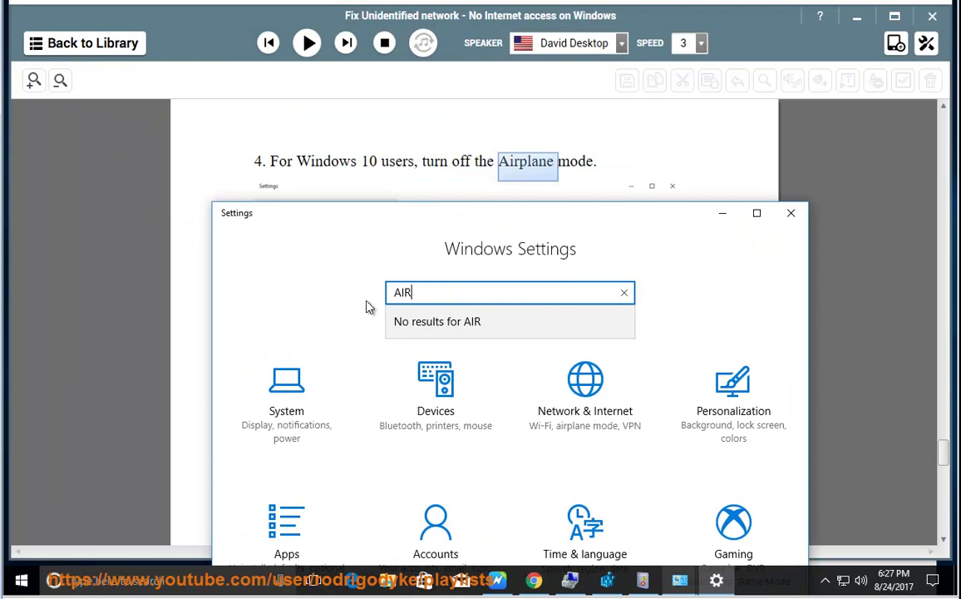
left_click(434, 161)
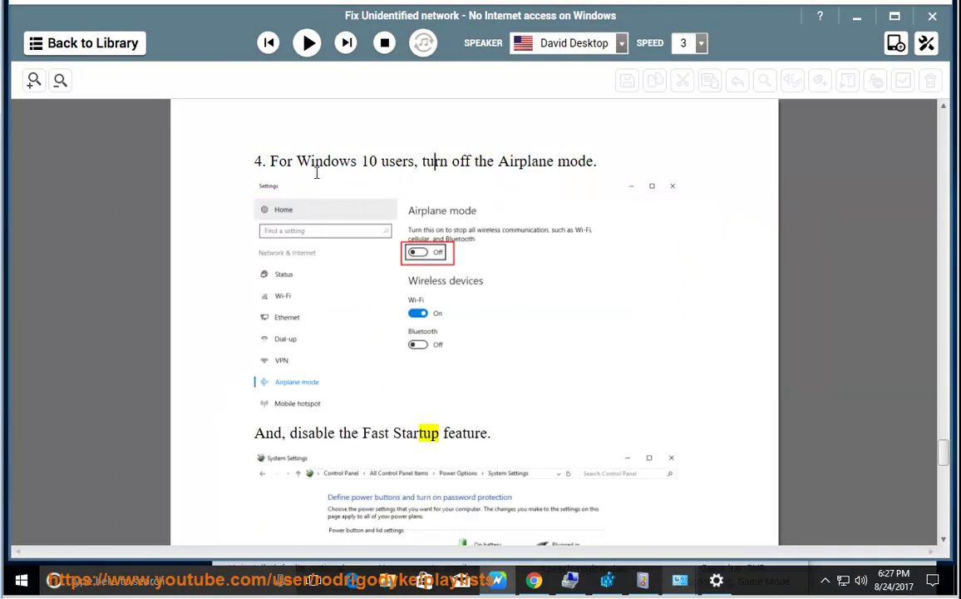
scroll(621, 394, "down", 2)
scroll(490, 382, "down", 2)
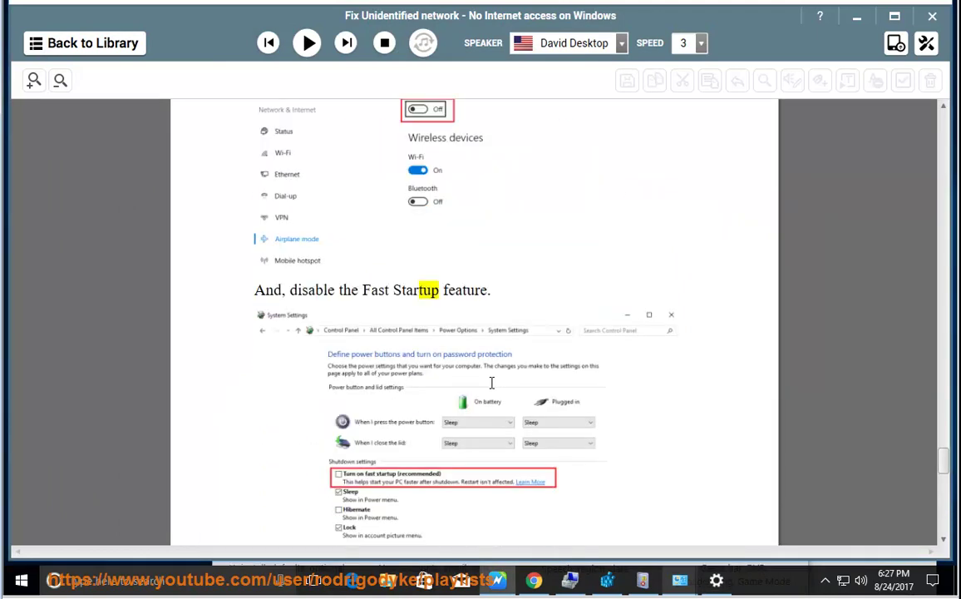
mouse_move(680, 579)
left_click(755, 536)
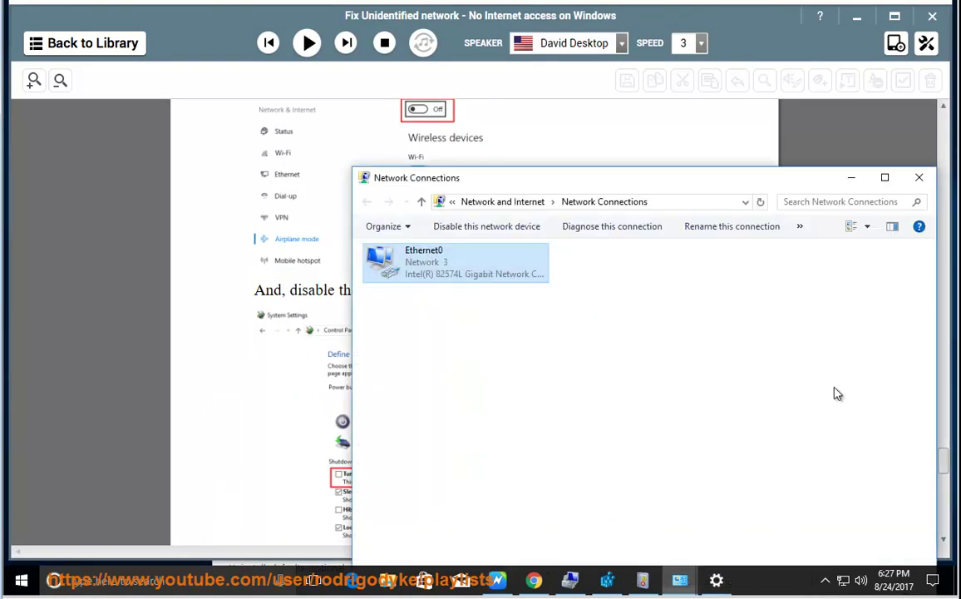
left_click(916, 178)
left_click(680, 580)
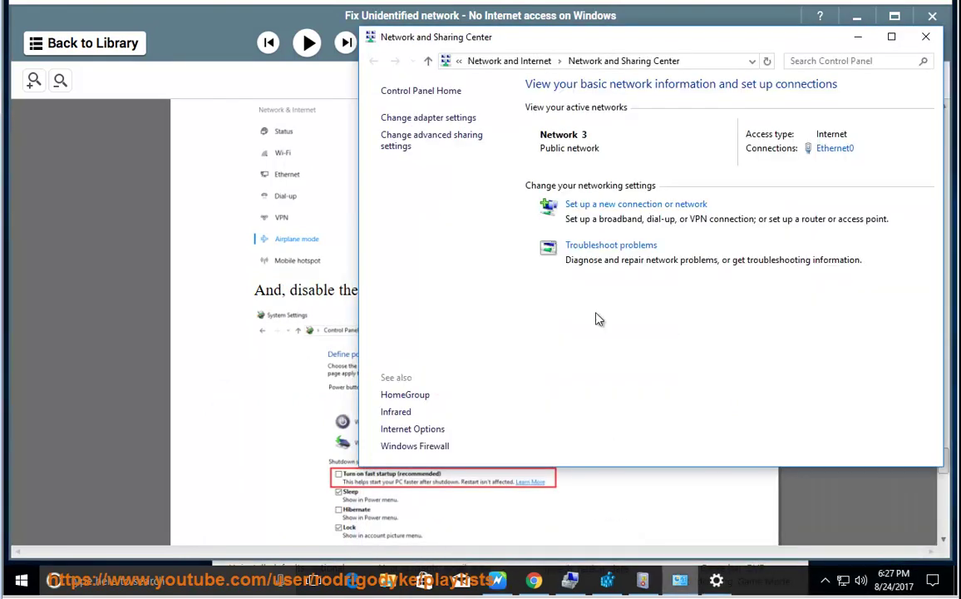
left_click(441, 92)
left_click(818, 58)
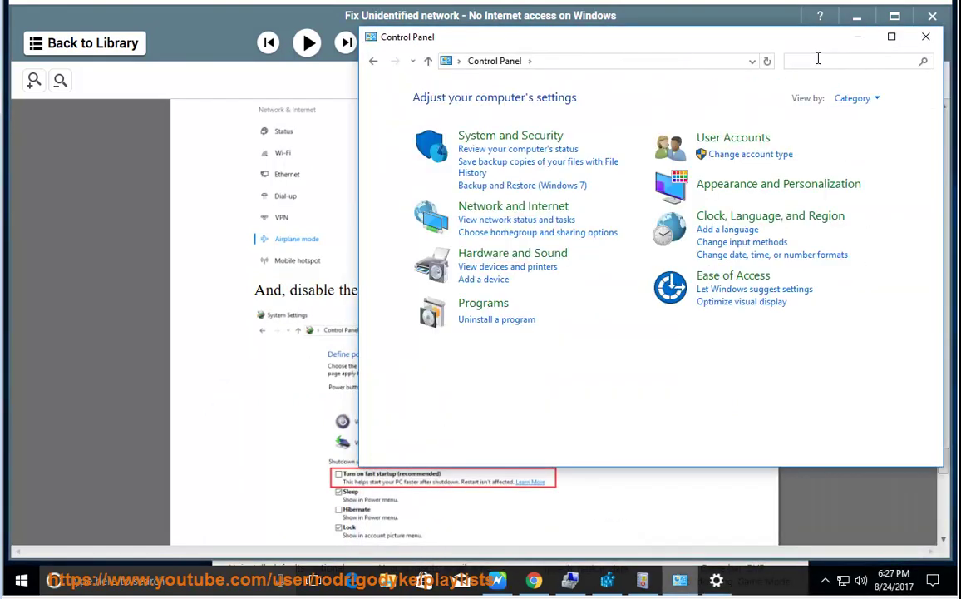
type("FAST")
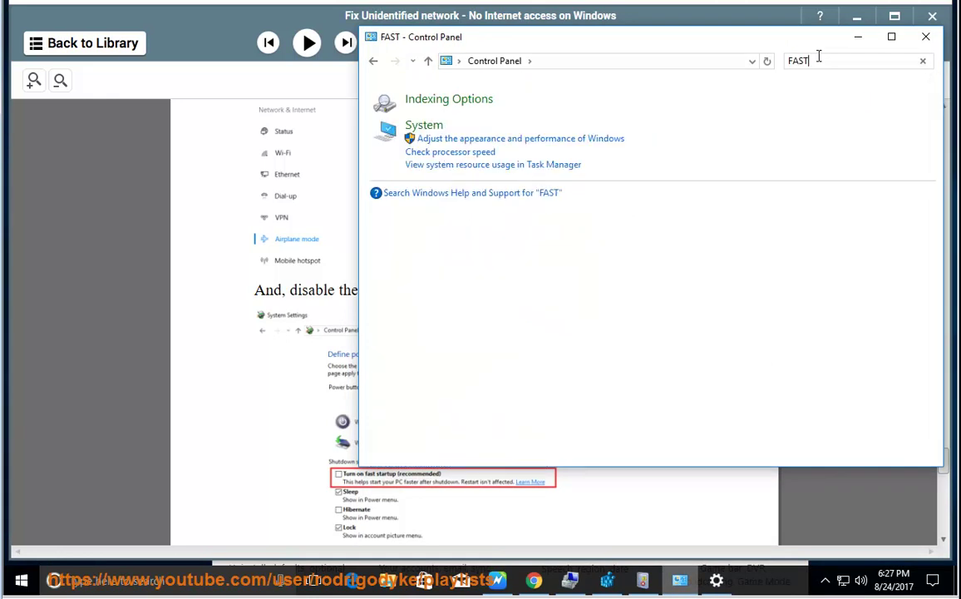
left_click(549, 140)
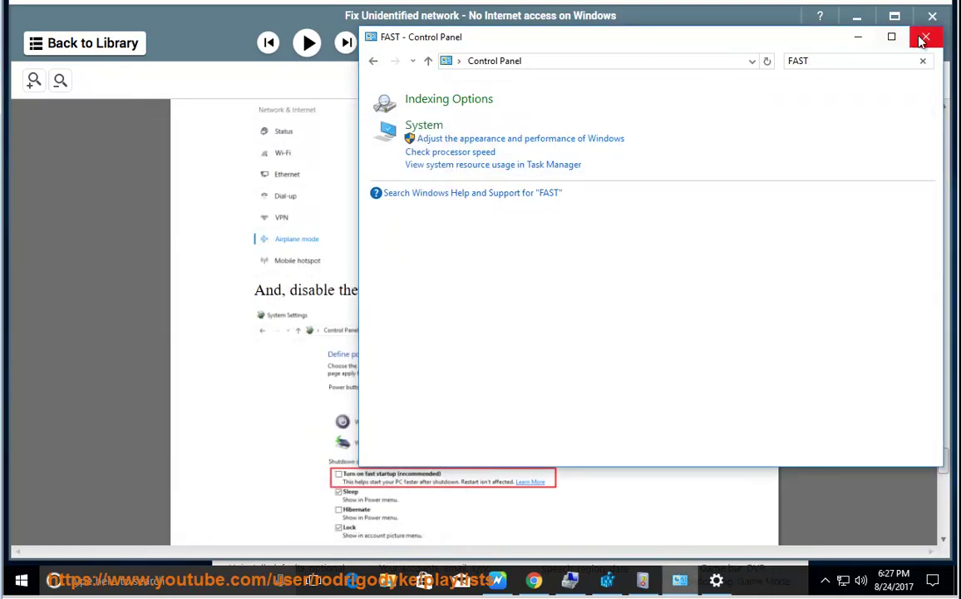
Resume the reading, then open Ethernet0's properties via Network and Sharing Center
left_click(412, 253)
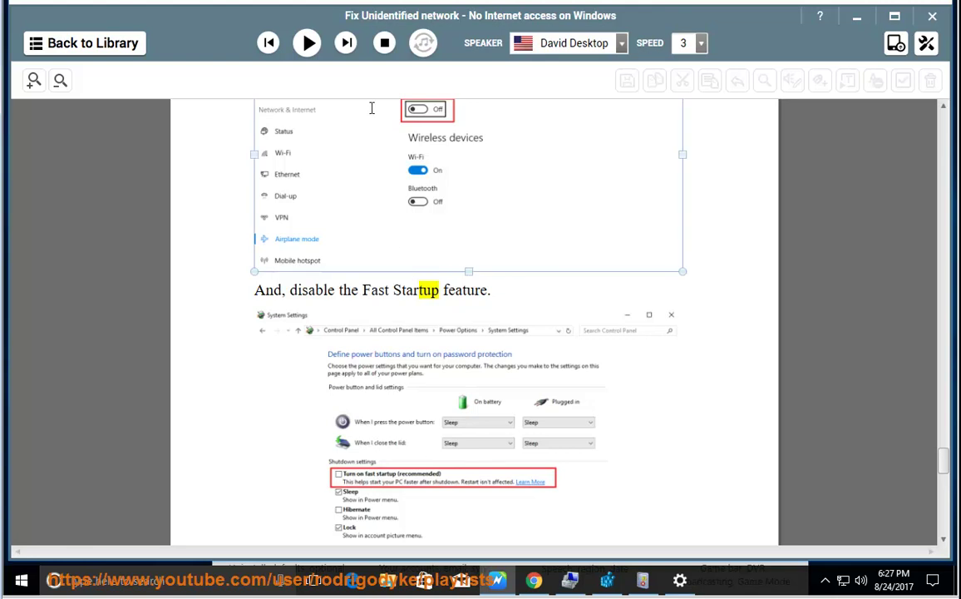
left_click(307, 42)
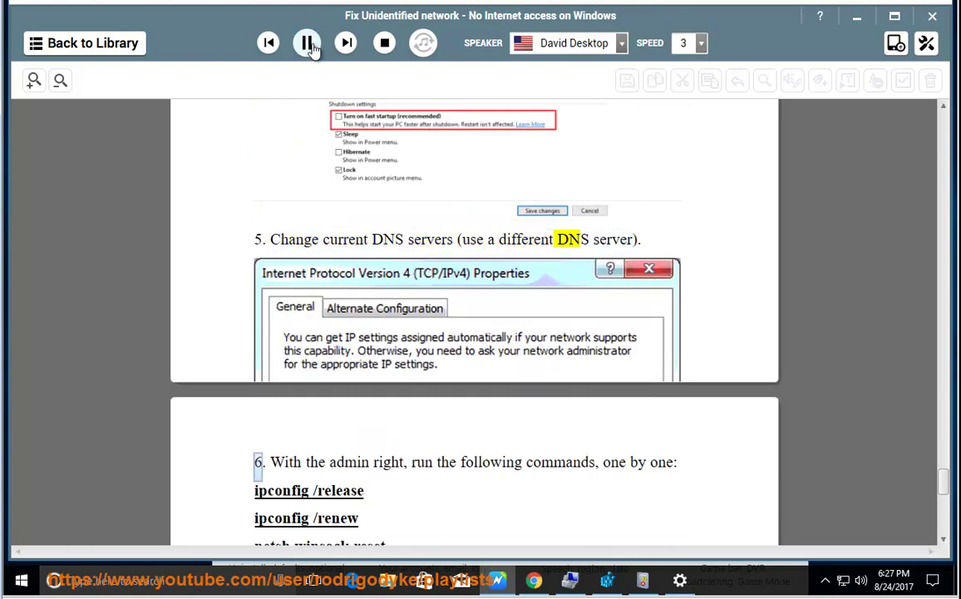
right_click(842, 582)
left_click(848, 572)
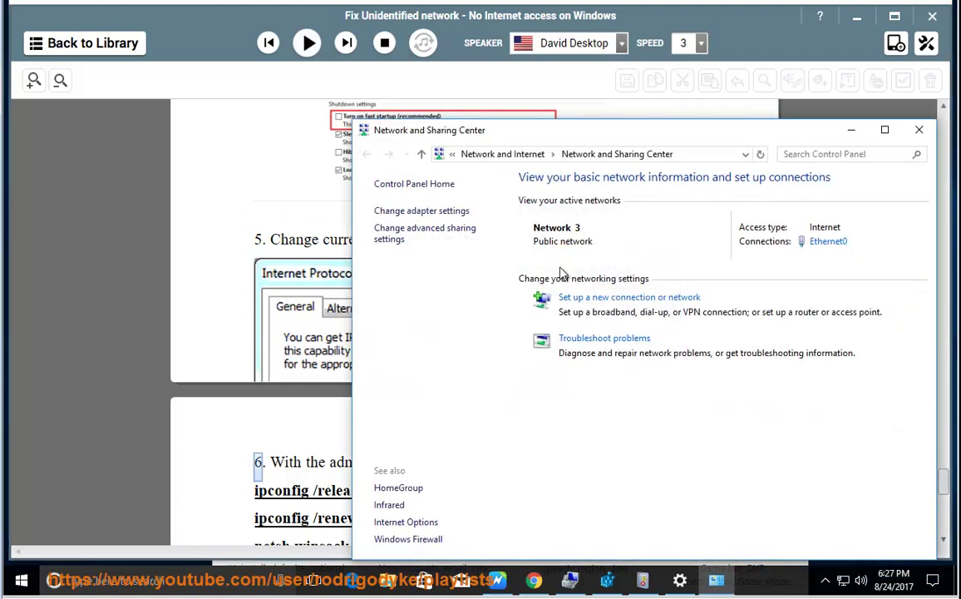
left_click(835, 252)
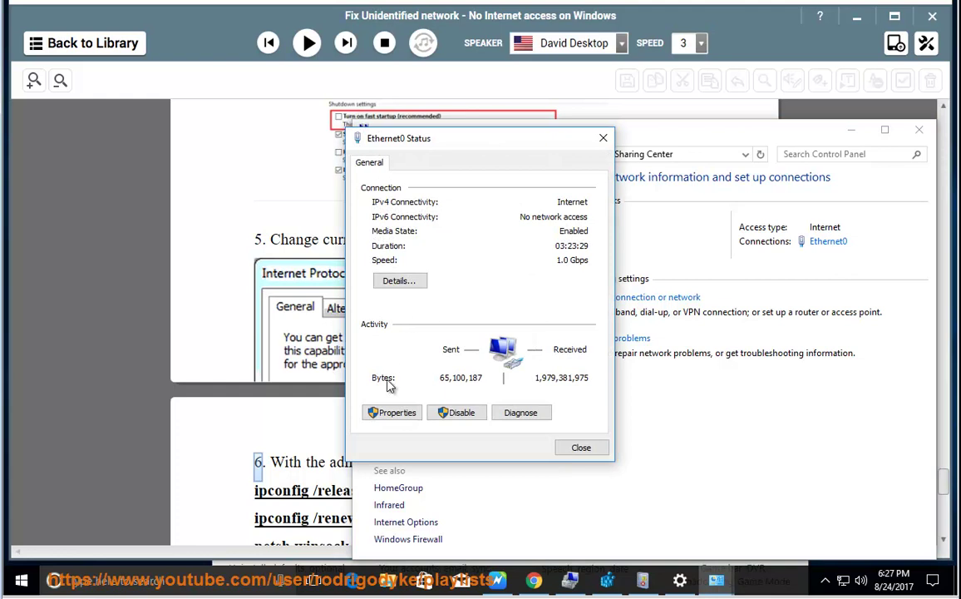
left_click(393, 413)
Enter DNS servers 8.8.8.8 and 8.8.4.4 in IPv4, then cancel and close everything
double_click(440, 307)
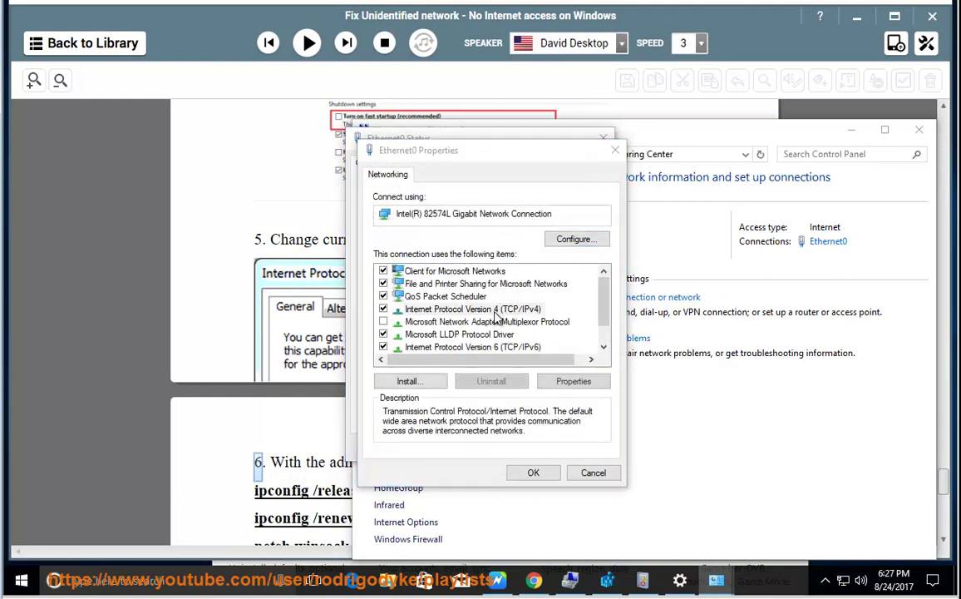
left_click(466, 414)
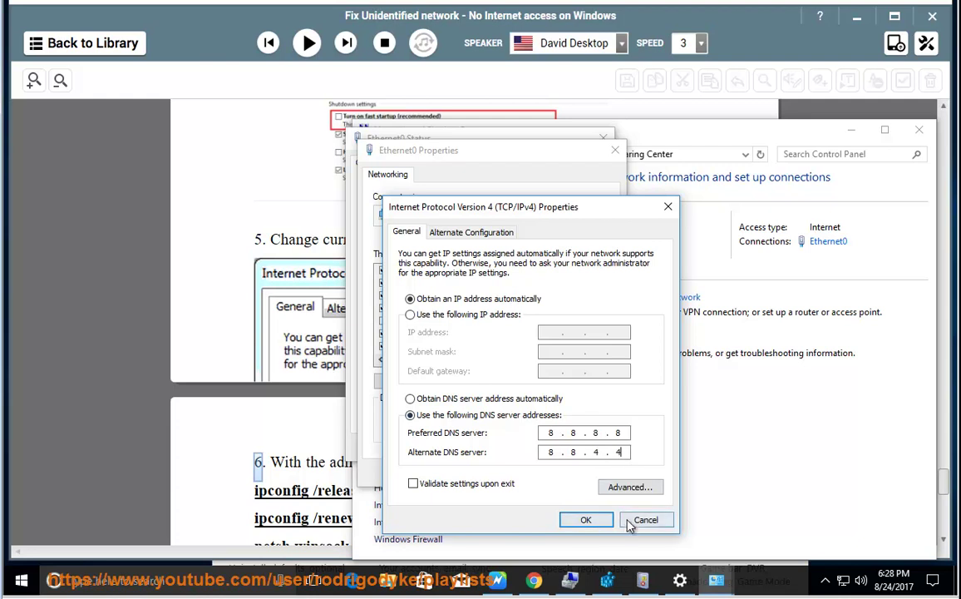
left_click(632, 520)
left_click(595, 469)
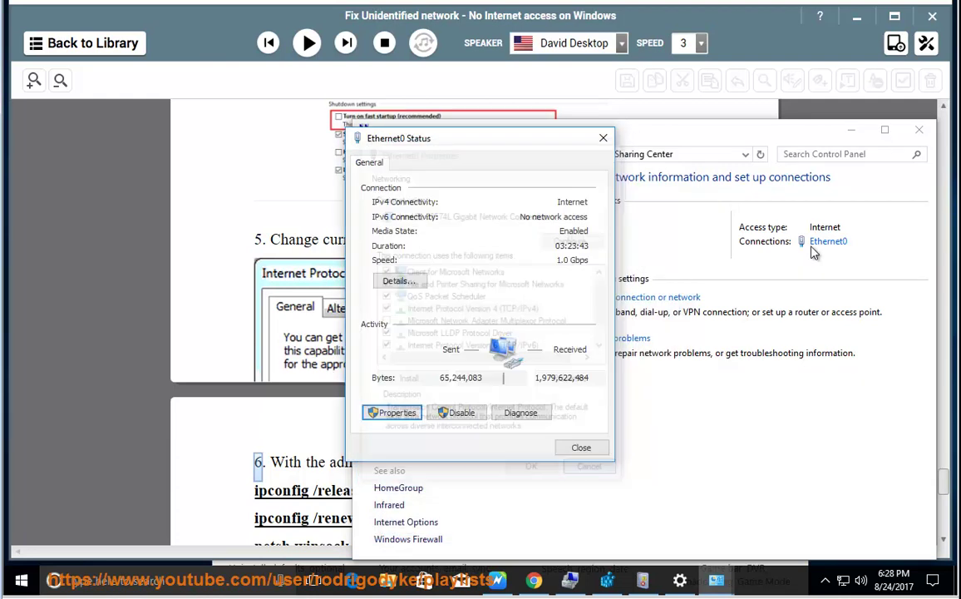
left_click(603, 138)
left_click(850, 130)
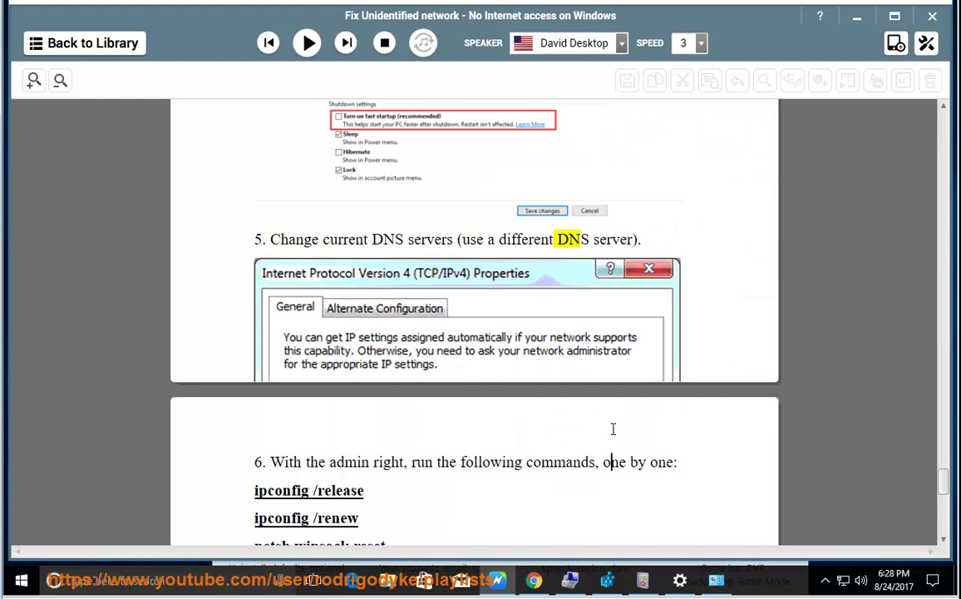
Read step 6's ipconfig and netsh commands aloud, pausing at step 7's static IP tip
left_click(307, 42)
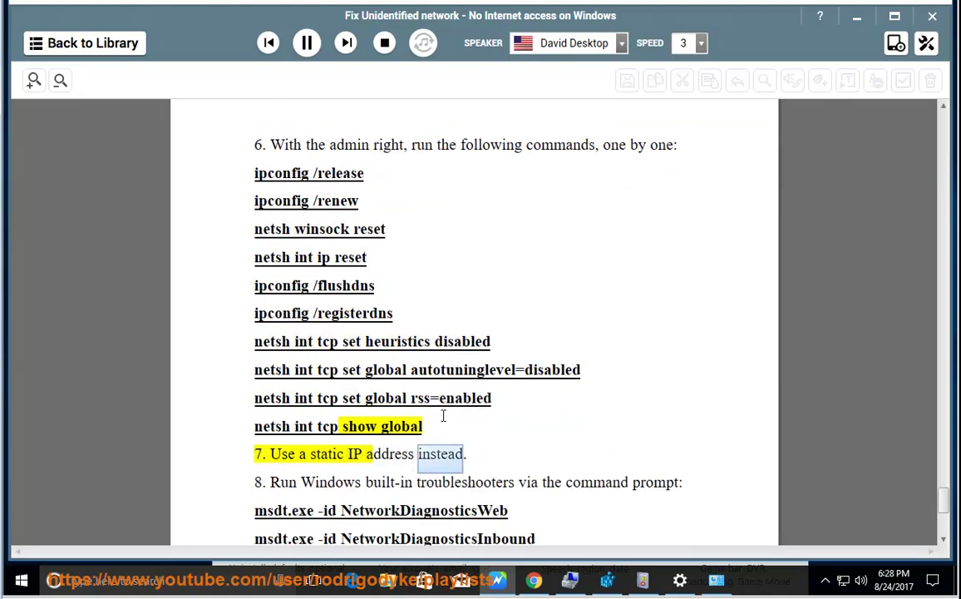
left_click(307, 43)
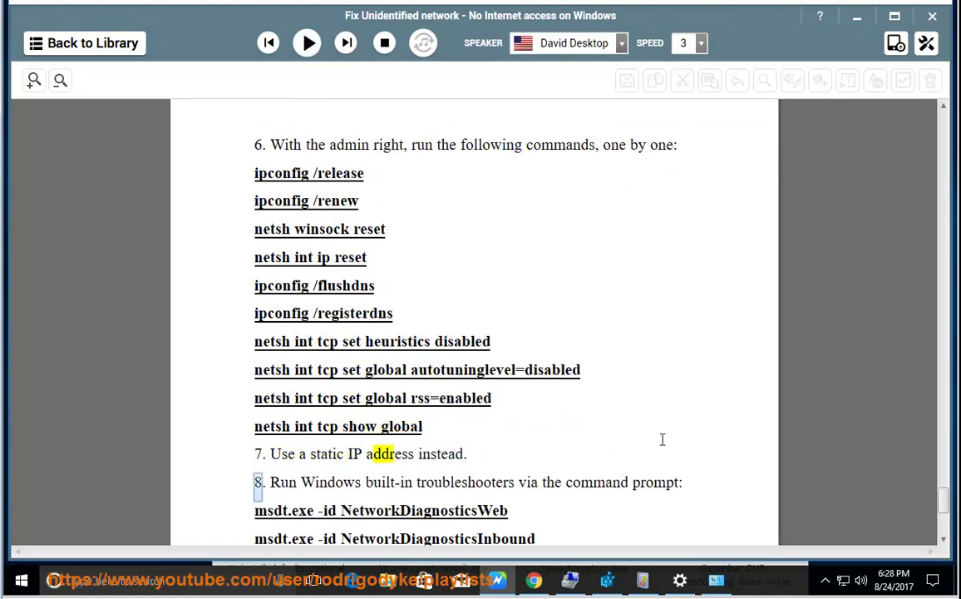
Select 'Use the following IP address' in Ethernet0's IPv4, discard it, and resume reading at step 8
left_click(716, 579)
left_click(826, 241)
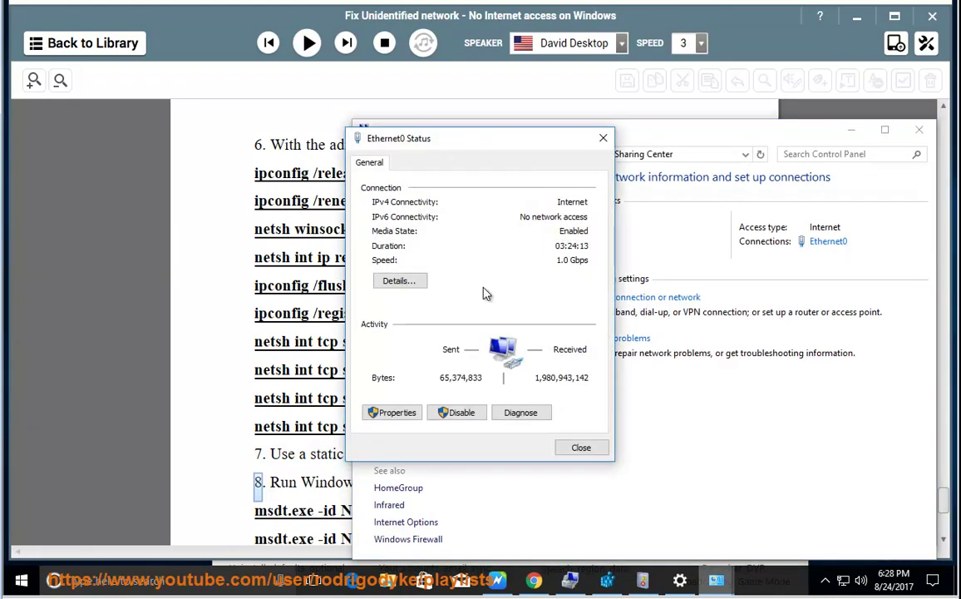
left_click(405, 413)
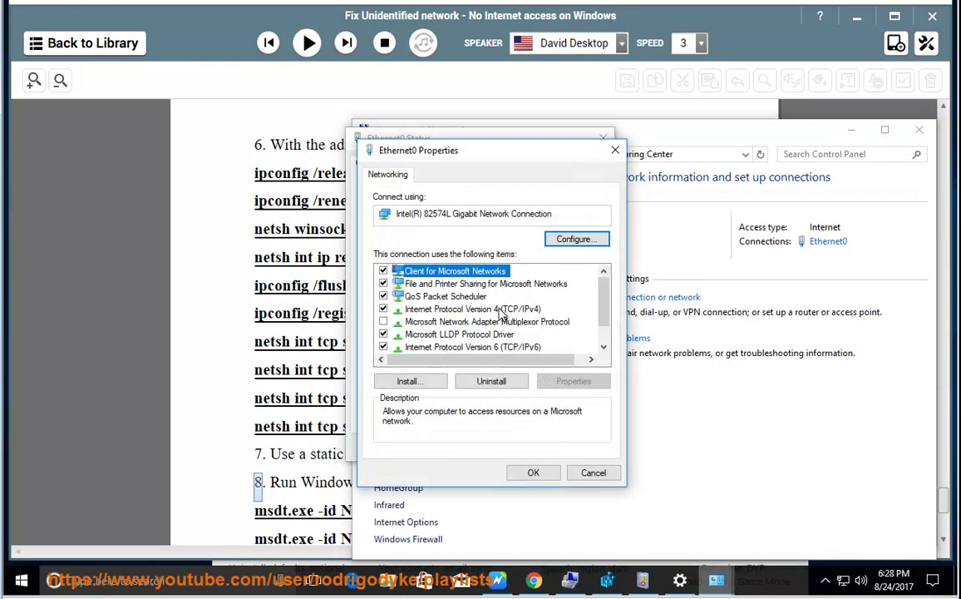
double_click(449, 309)
left_click(473, 316)
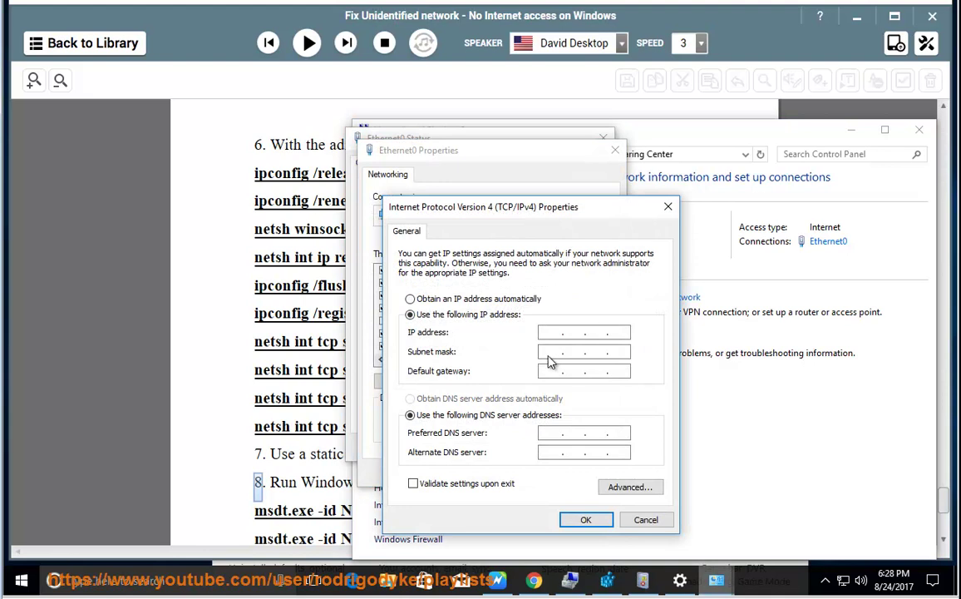
key("Escape")
key("Escape")
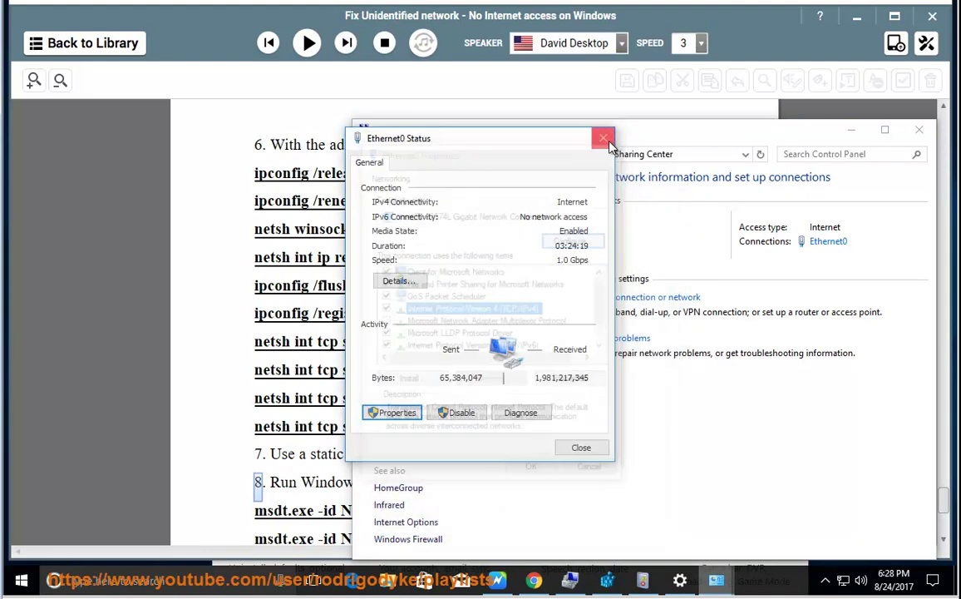
key("Escape")
key("super+Down")
left_click(307, 42)
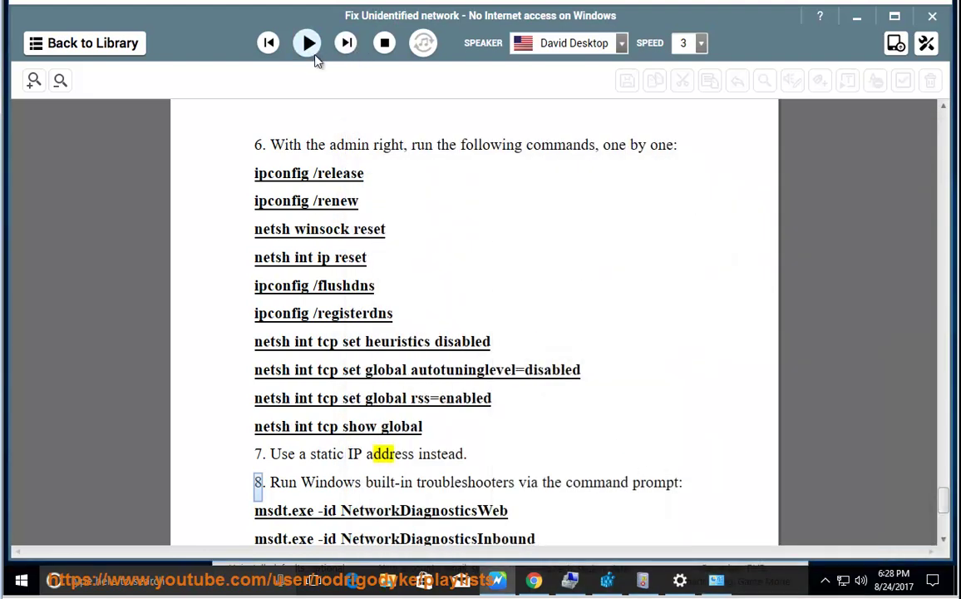